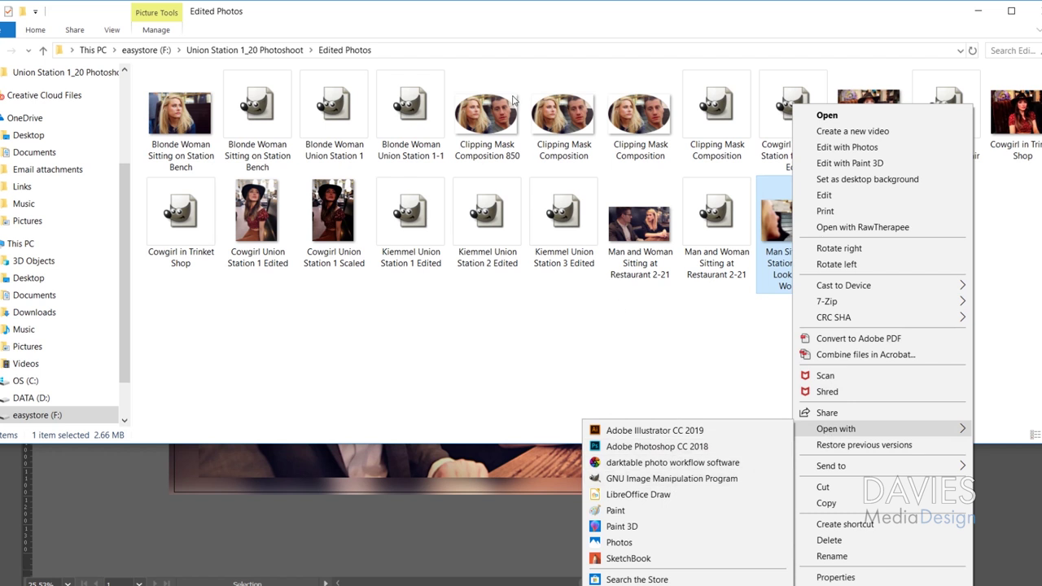
Open the 10.9 MB Clipping Mask Composition image from the Edited Photos folder with GNU Image Manipulation Program.
{"action": "right_click", "coordinate": [626, 126]}
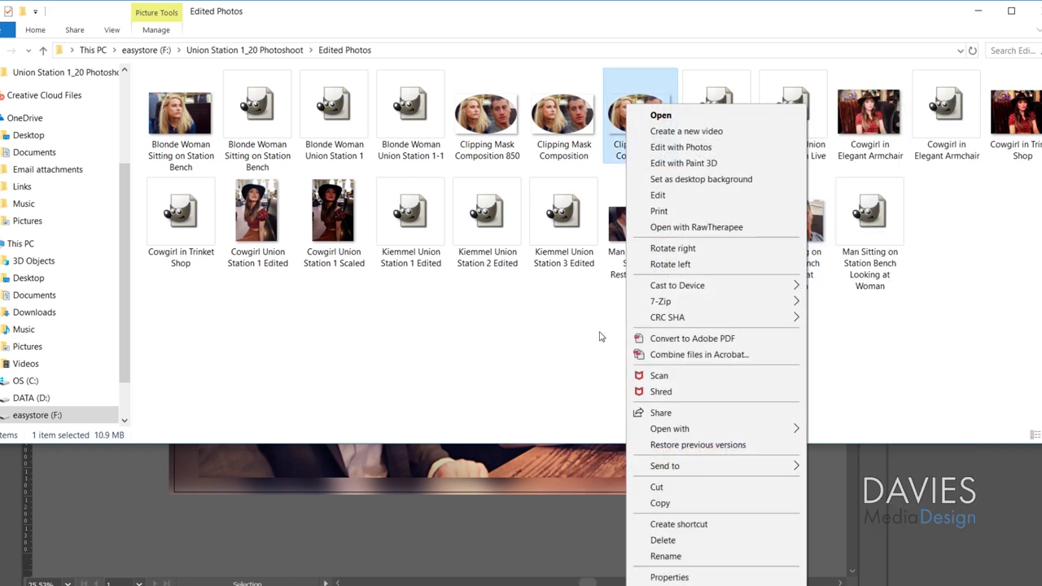
{"action": "mouse_move", "coordinate": [667, 429]}
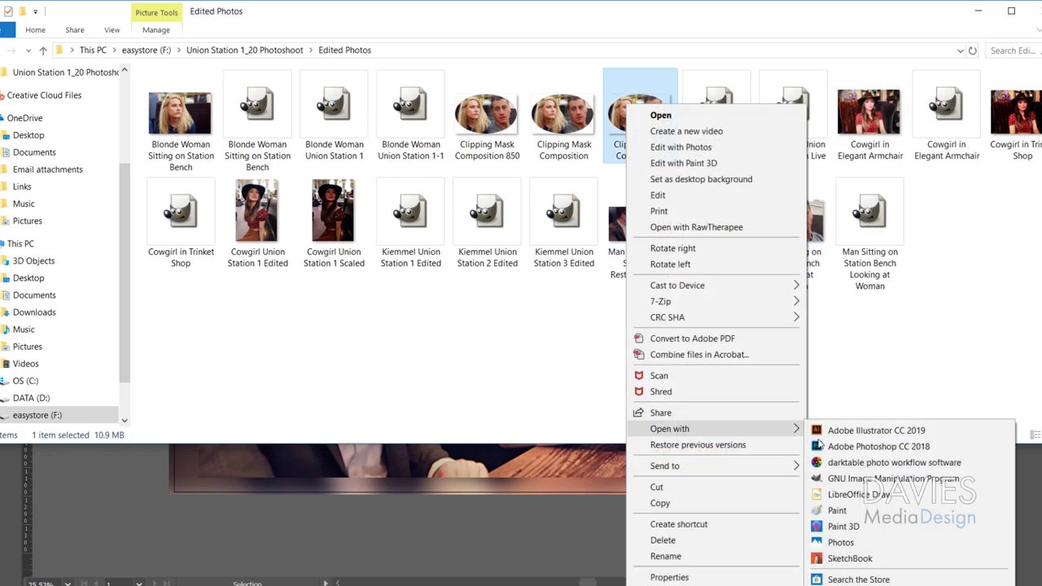
{"action": "left_click", "coordinate": [865, 479]}
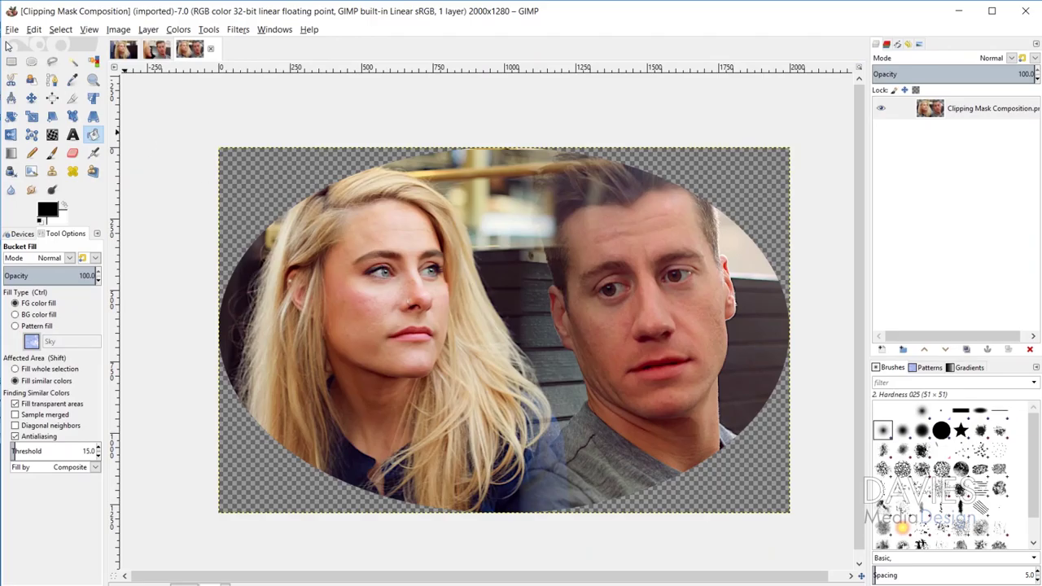
Start a new 2000 × 1280 px image and set its resolution to 72 pixels/in in the advanced options.
{"action": "left_click", "coordinate": [12, 30]}
{"action": "left_click", "coordinate": [23, 49]}
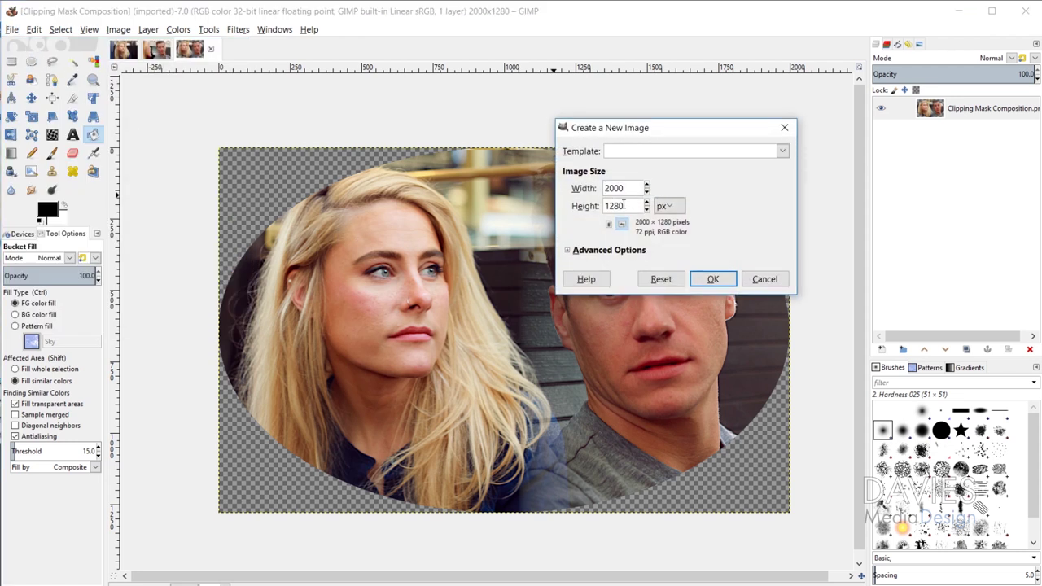
{"action": "left_click", "coordinate": [609, 251]}
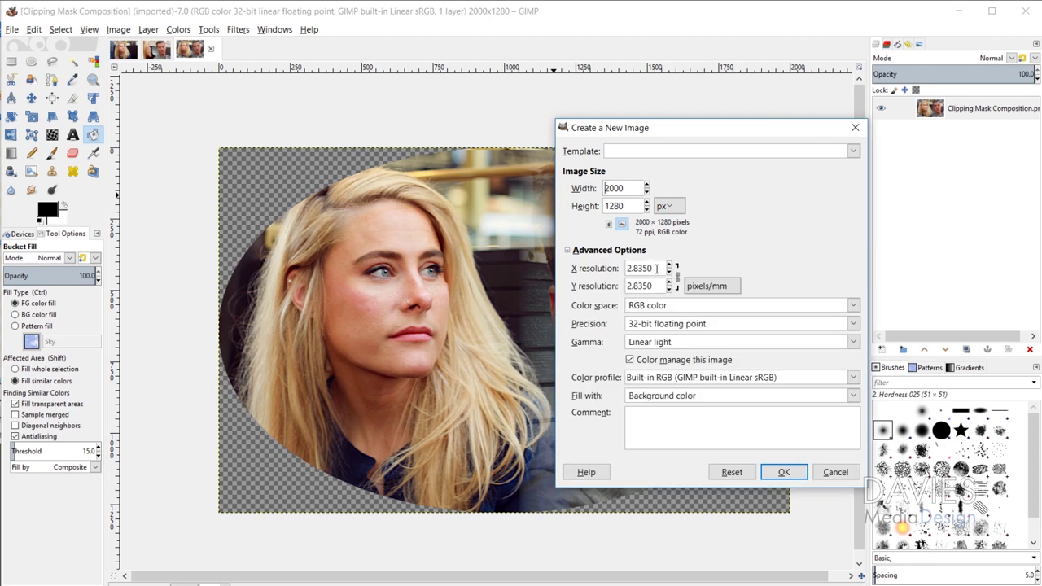
{"action": "left_click_drag", "start_coordinate": [657, 268], "coordinate": [621, 268]}
{"action": "left_click", "coordinate": [719, 286]}
{"action": "left_click", "coordinate": [724, 288]}
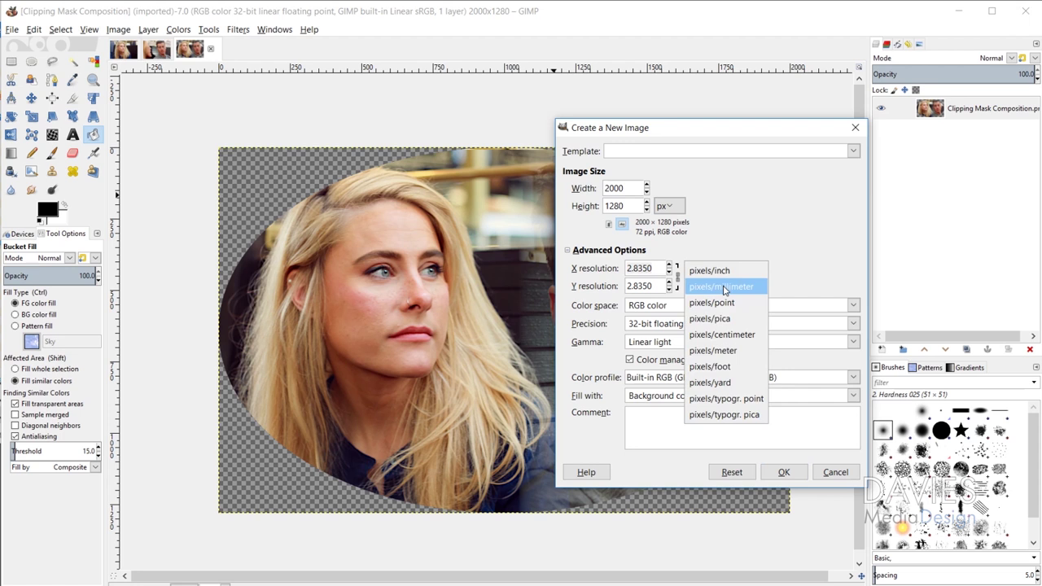
{"action": "left_click", "coordinate": [726, 269]}
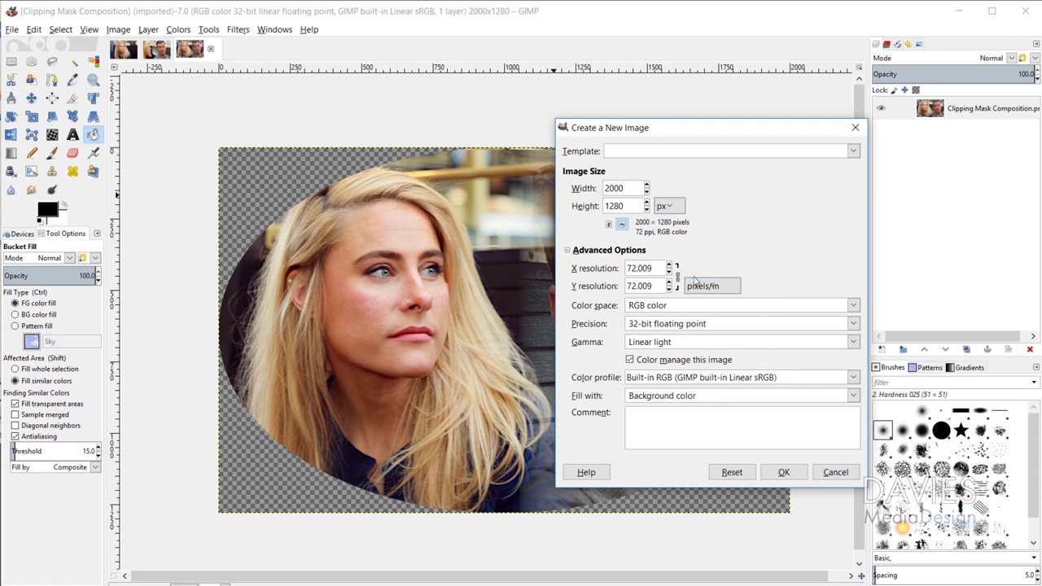
{"action": "double_click", "coordinate": [655, 267]}
{"action": "type", "text": "72"}
{"action": "key", "text": "Tab"}
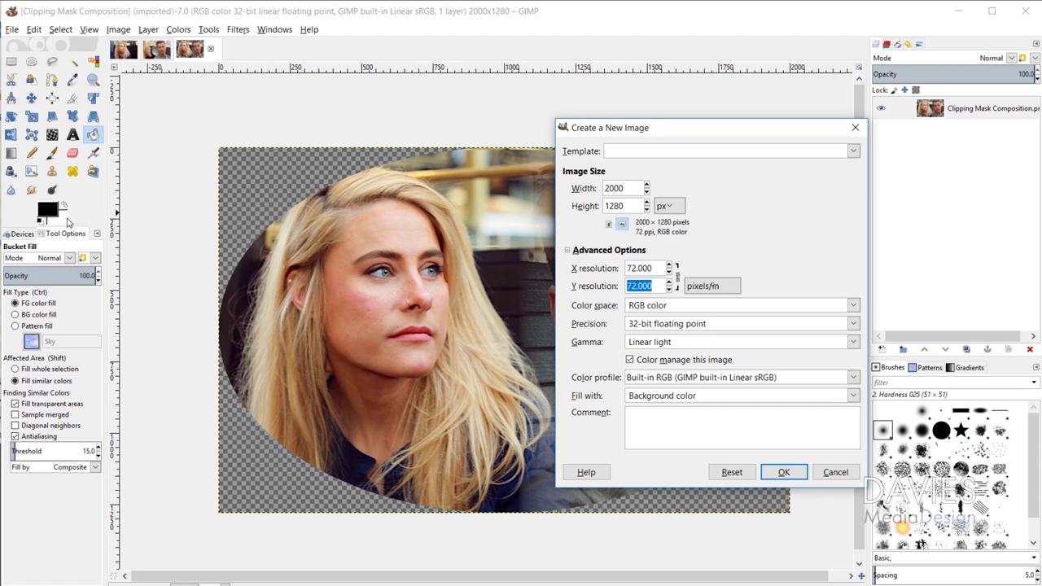
Set the new image's fill to White and create the image.
{"action": "left_click", "coordinate": [656, 399]}
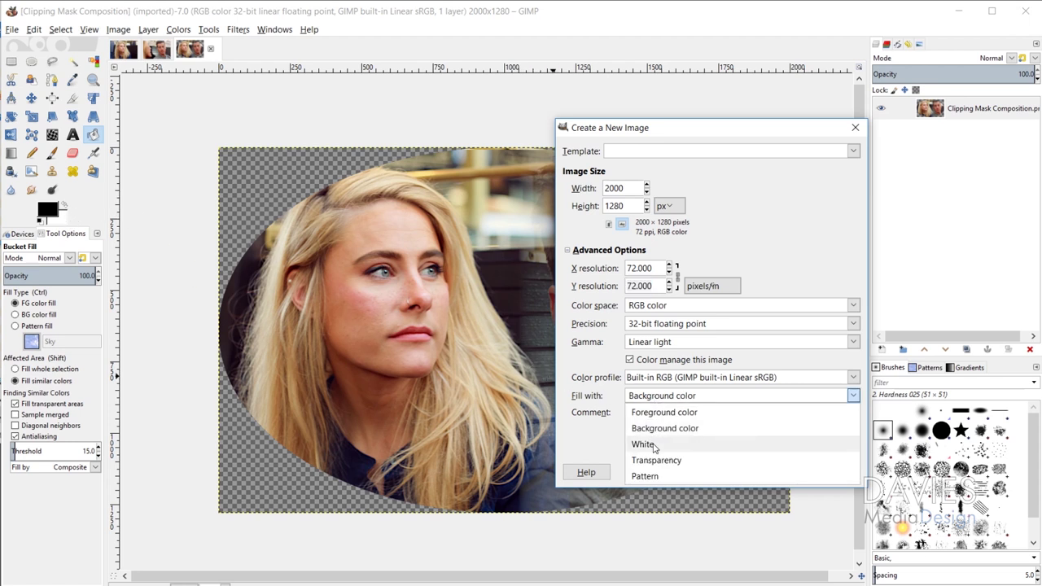
{"action": "left_click", "coordinate": [654, 444]}
{"action": "left_click", "coordinate": [783, 472]}
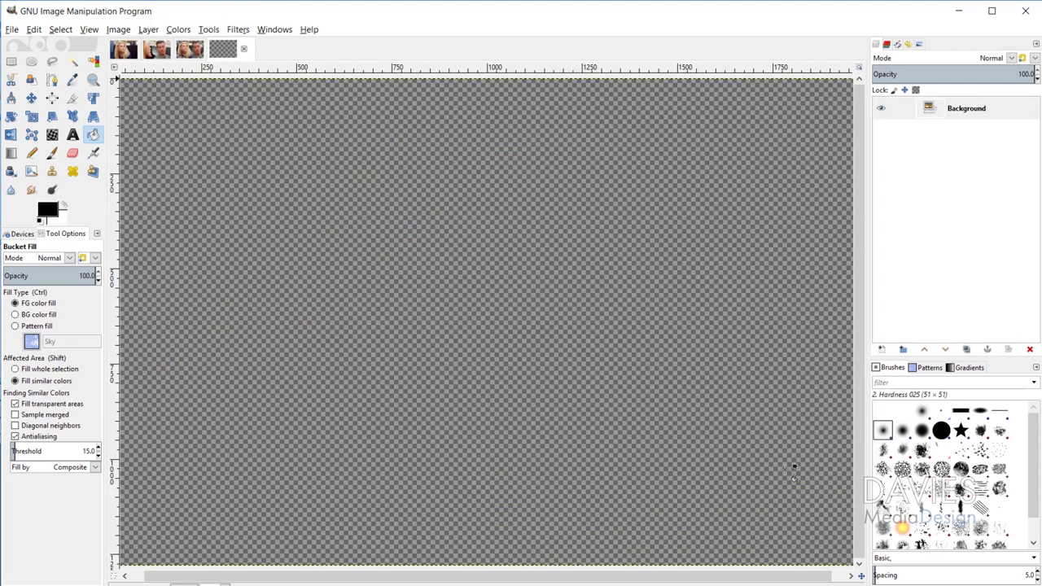
{"action": "key", "text": "ctrl"}
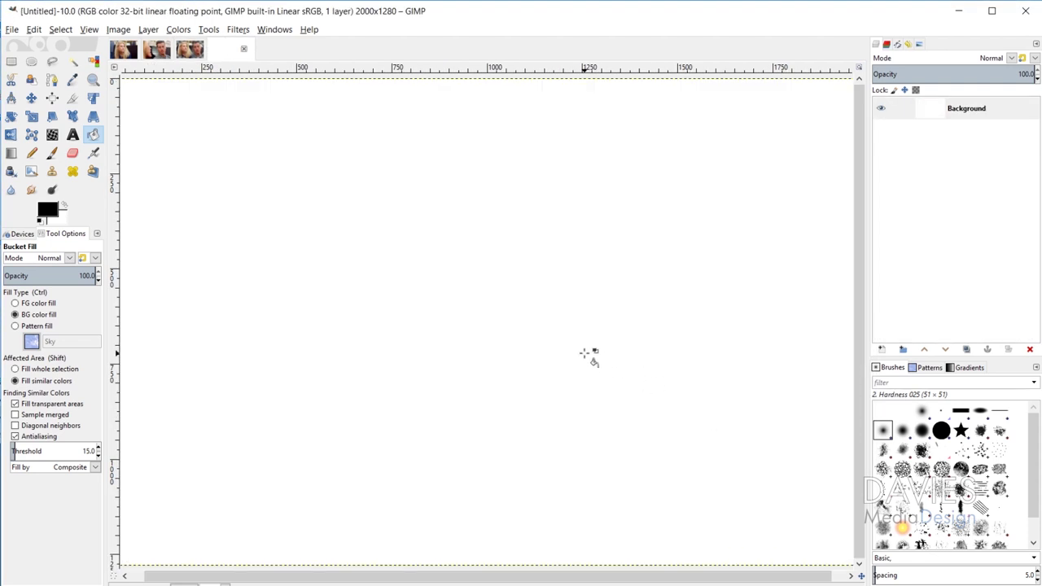
{"action": "scroll", "coordinate": [584, 354], "scroll_direction": "down", "scroll_amount": 2}
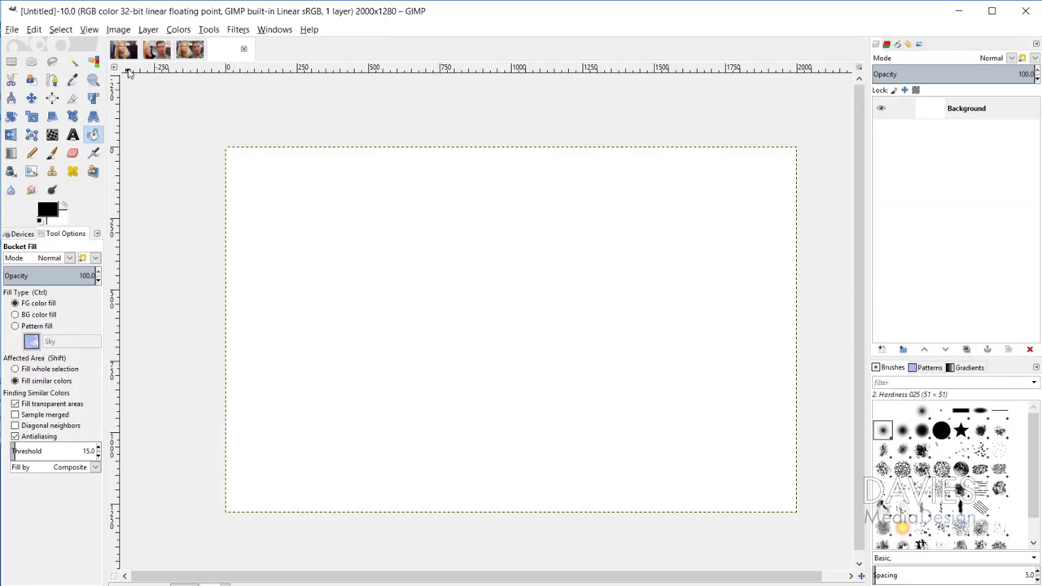
Copy the blonde woman photo from its open image into the new composition as a layer and rename it Woman.
{"action": "left_click", "coordinate": [125, 50]}
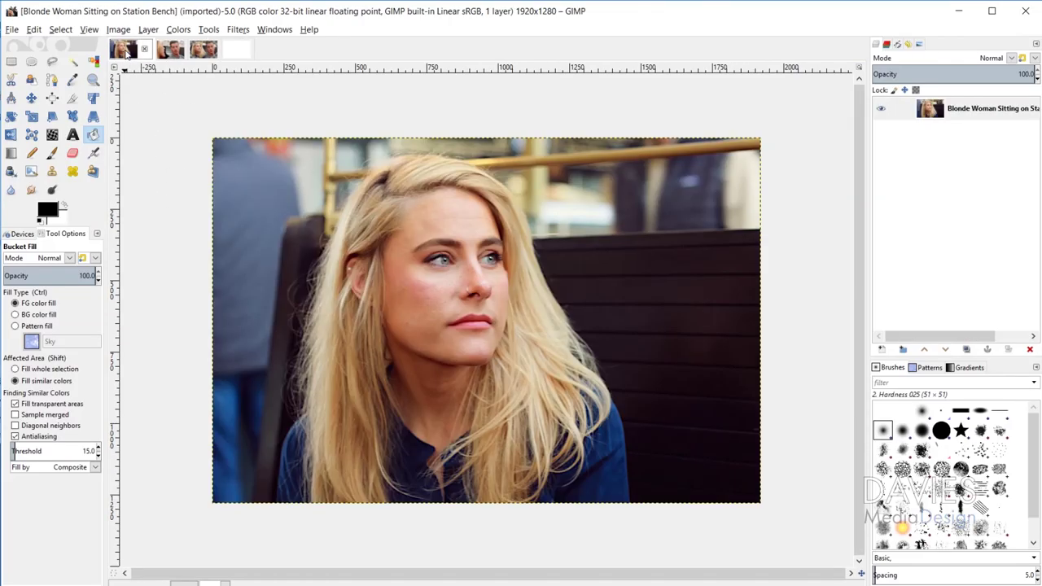
{"action": "left_click_drag", "start_coordinate": [128, 53], "coordinate": [298, 186]}
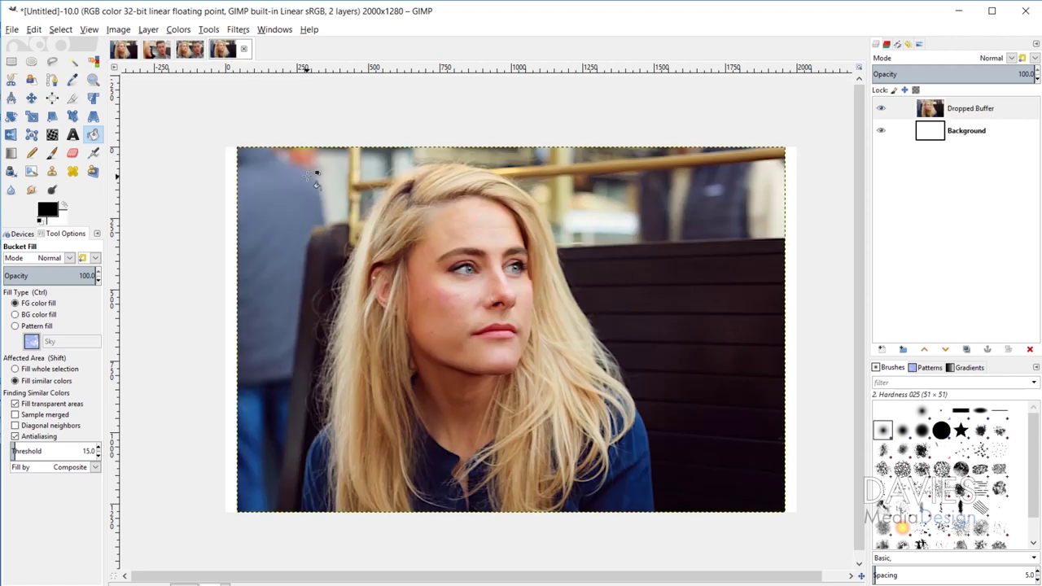
{"action": "double_click", "coordinate": [976, 109]}
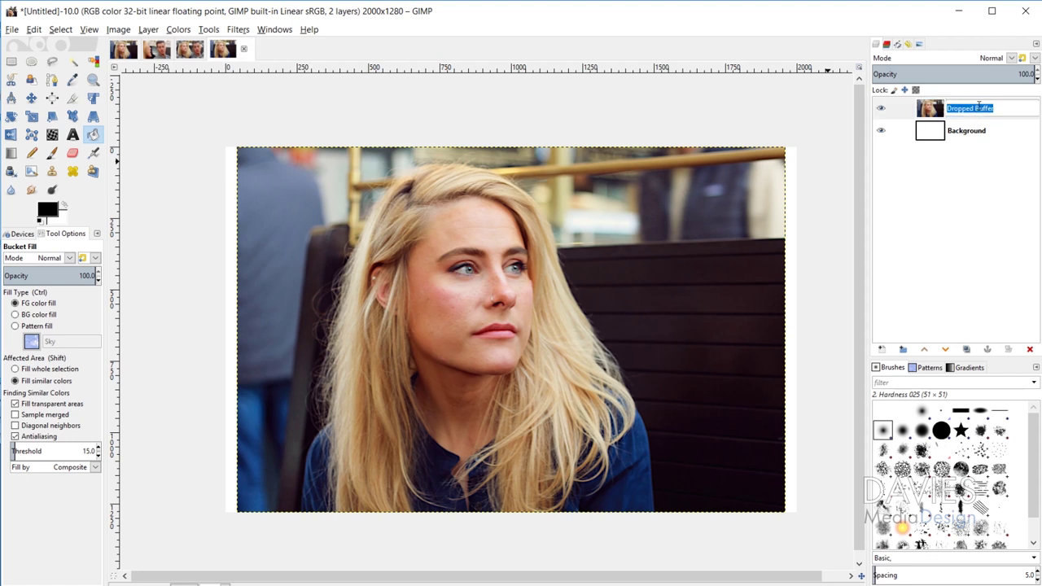
{"action": "type", "text": "Woman"}
{"action": "key", "text": "Return"}
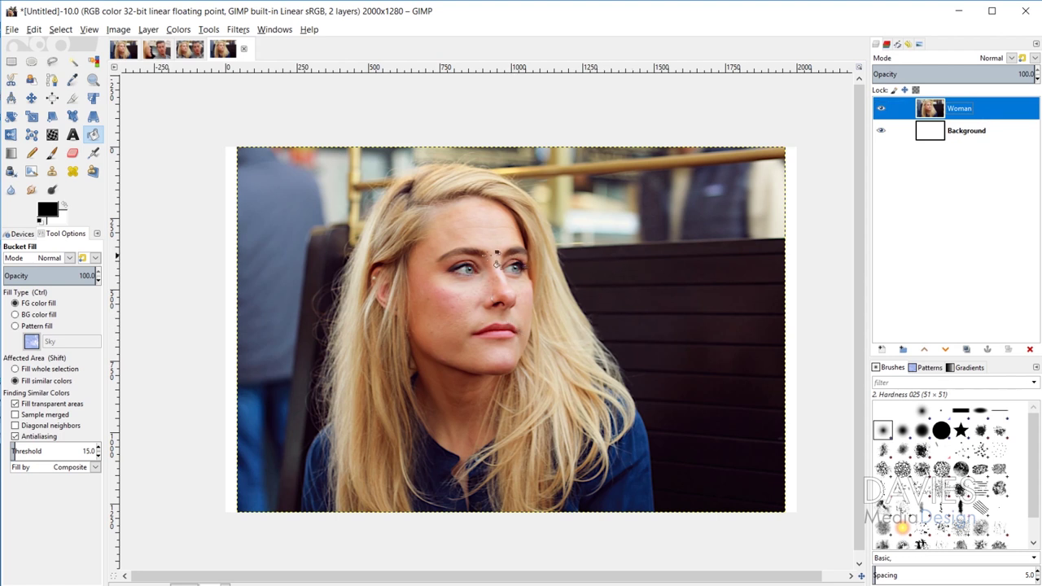
Add the Man Sitting on Station Bench Looking at Woman JPG to the composition as a layer and rename it Man.
{"action": "left_click", "coordinate": [12, 30]}
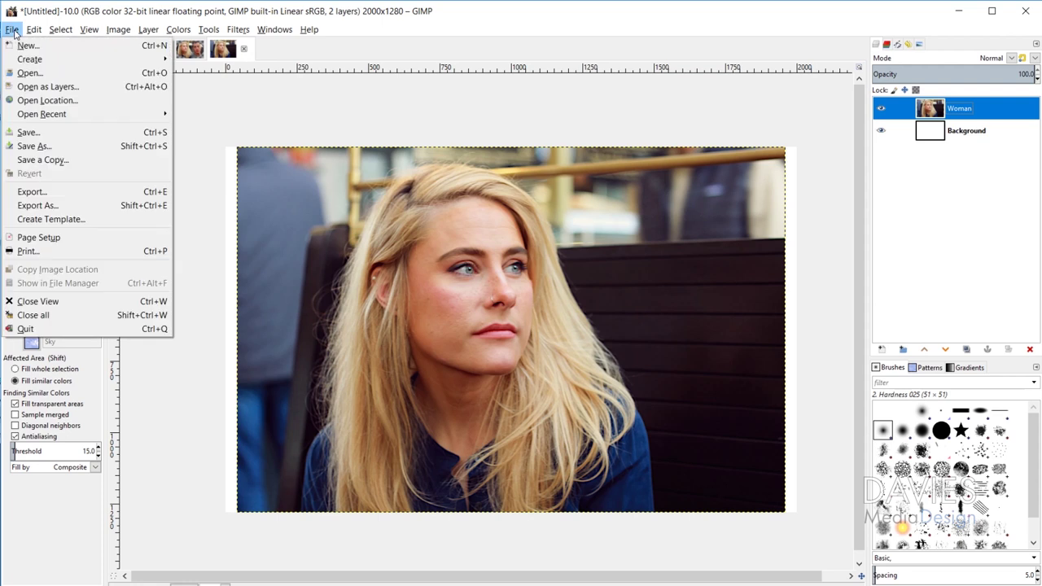
{"action": "left_click", "coordinate": [47, 87]}
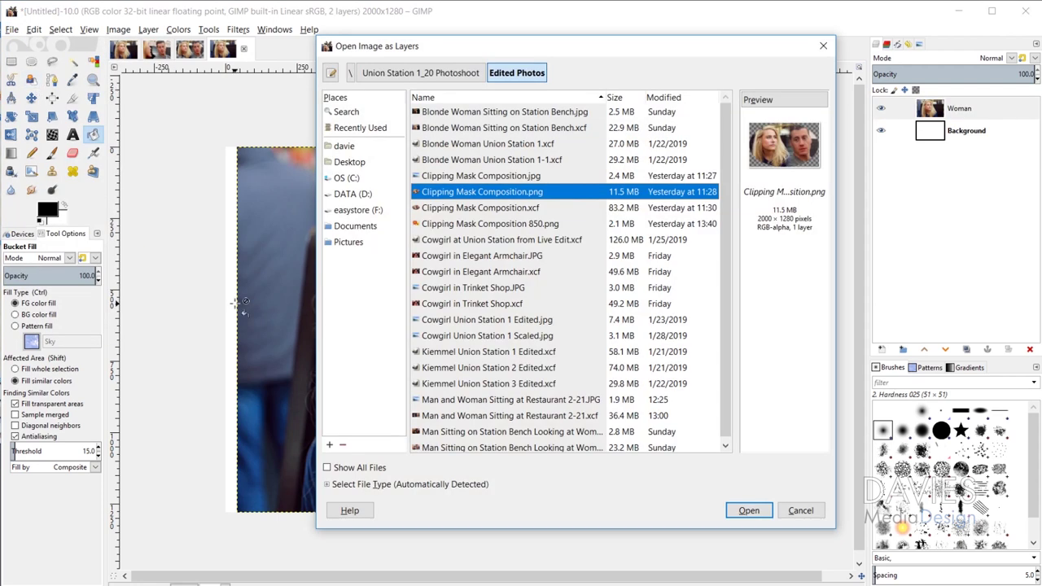
{"action": "scroll", "coordinate": [466, 329], "scroll_direction": "down", "scroll_amount": 1}
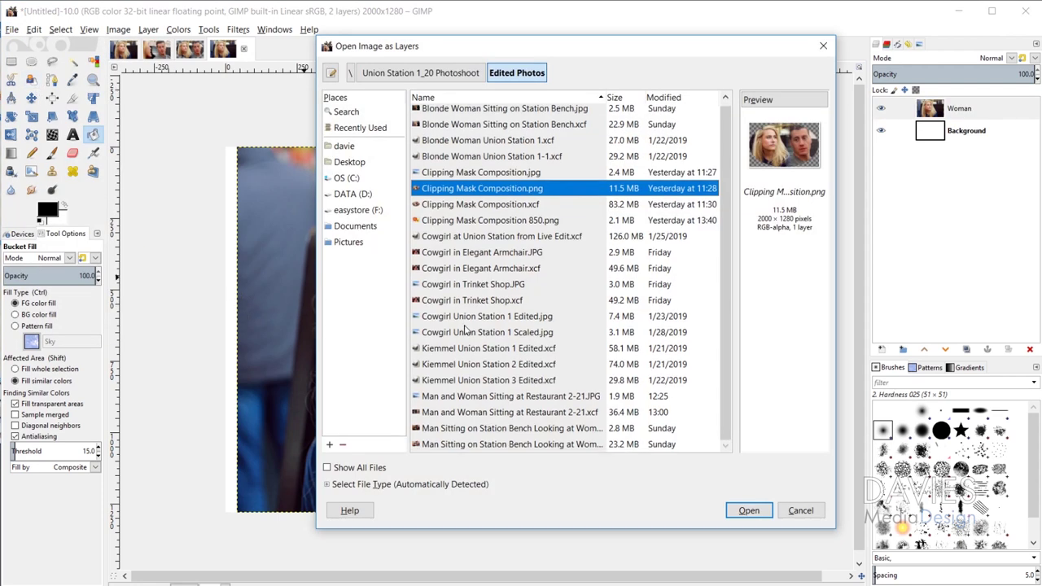
{"action": "left_click", "coordinate": [490, 430]}
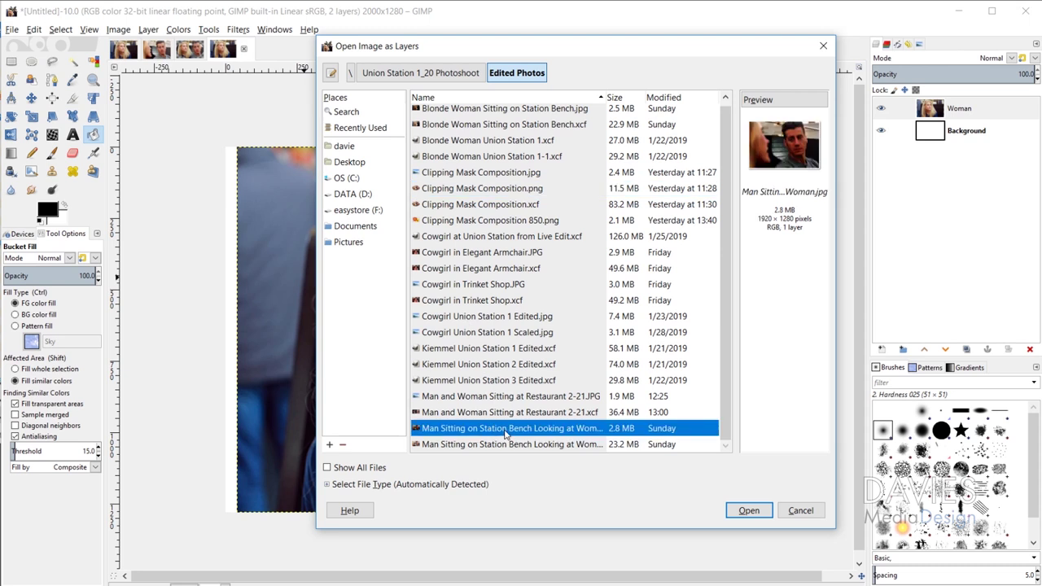
{"action": "left_click", "coordinate": [747, 512]}
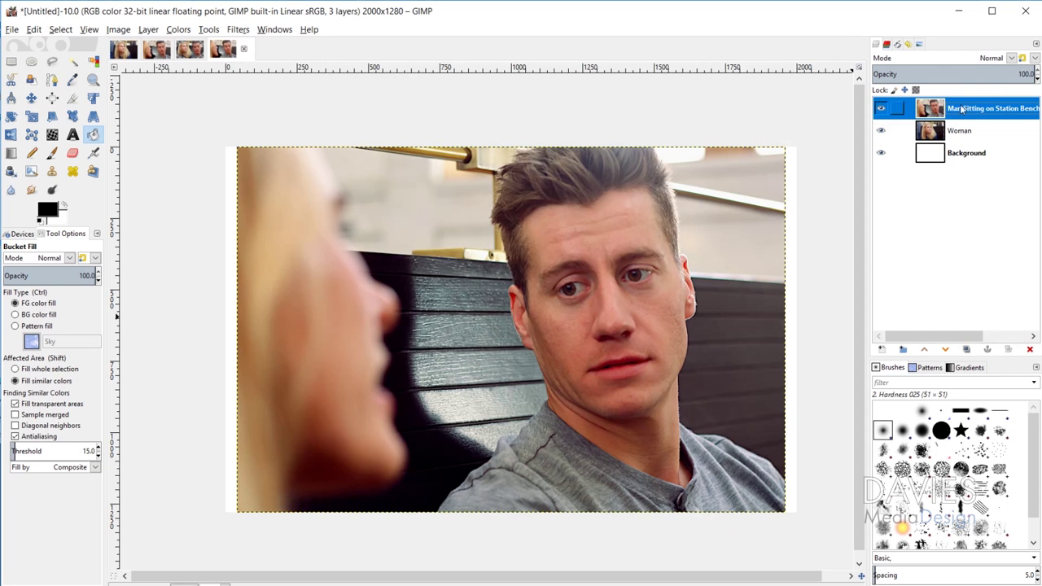
{"action": "double_click", "coordinate": [985, 108]}
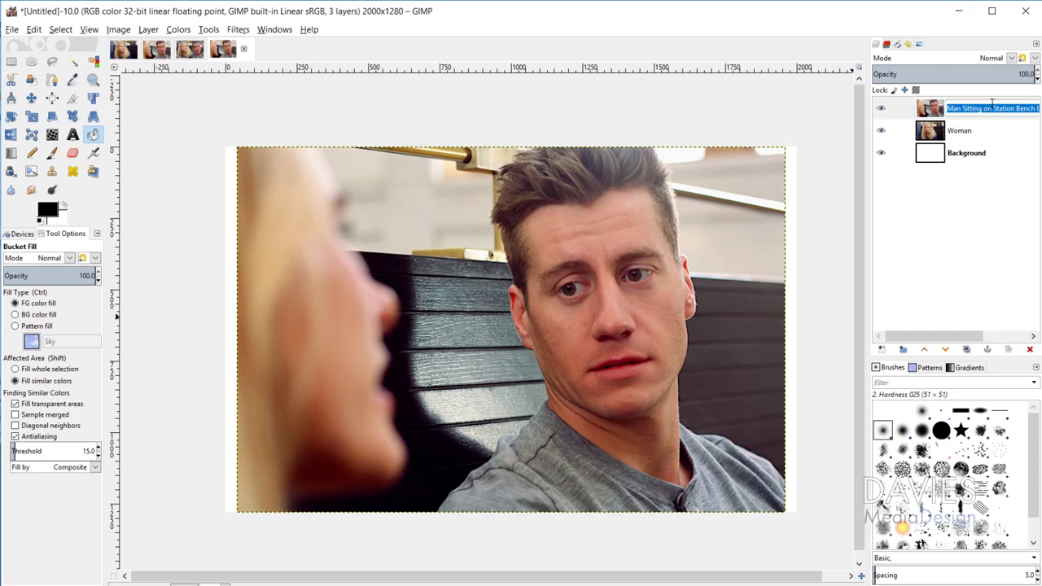
{"action": "type", "text": "Man"}
{"action": "key", "text": "Return"}
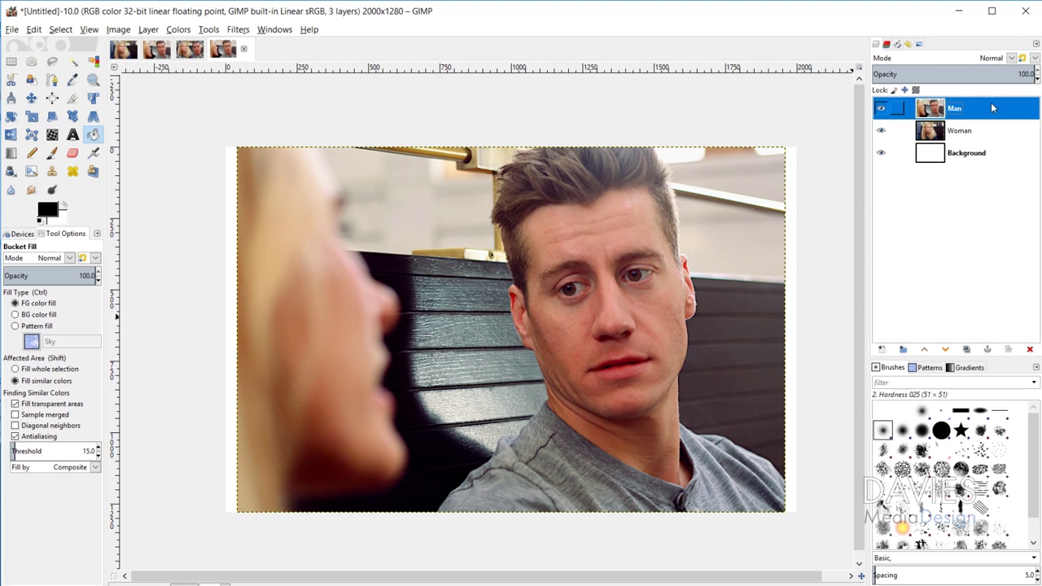
Move the Woman layer above the Man layer in the new composition.
{"action": "left_click", "coordinate": [158, 50]}
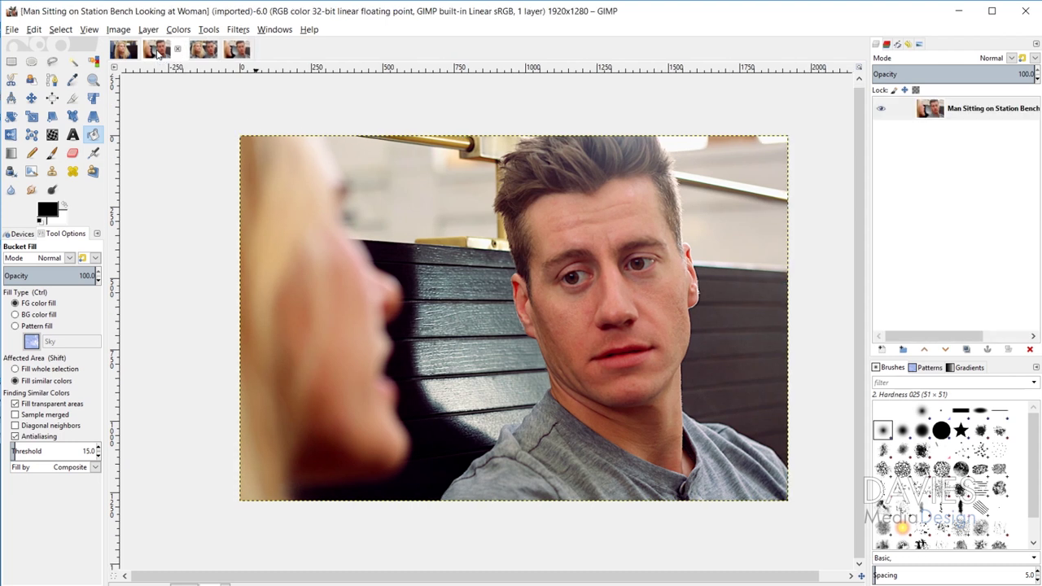
{"action": "left_click_drag", "start_coordinate": [158, 52], "coordinate": [229, 51]}
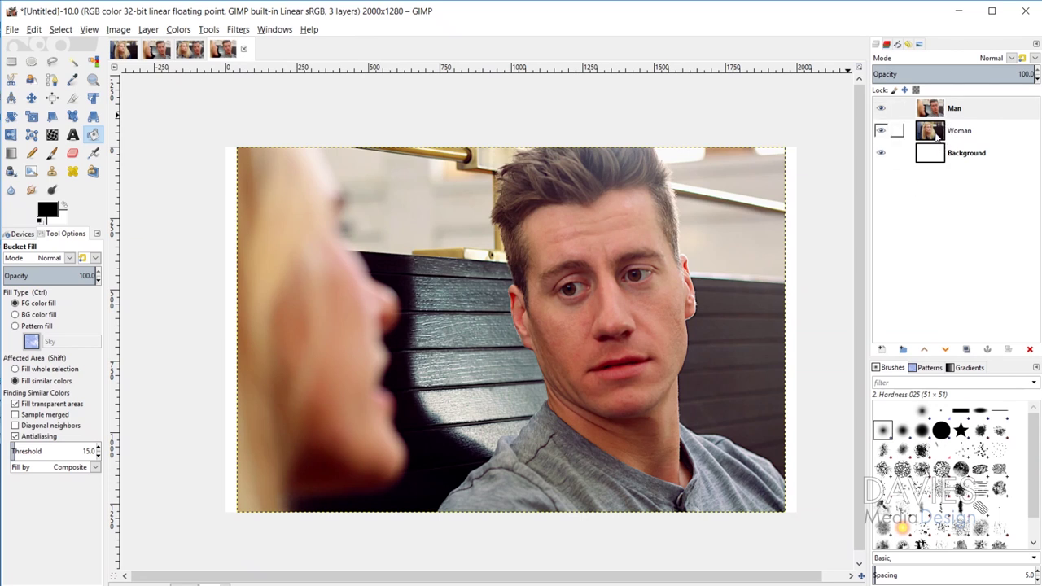
{"action": "left_click_drag", "start_coordinate": [935, 135], "coordinate": [936, 108]}
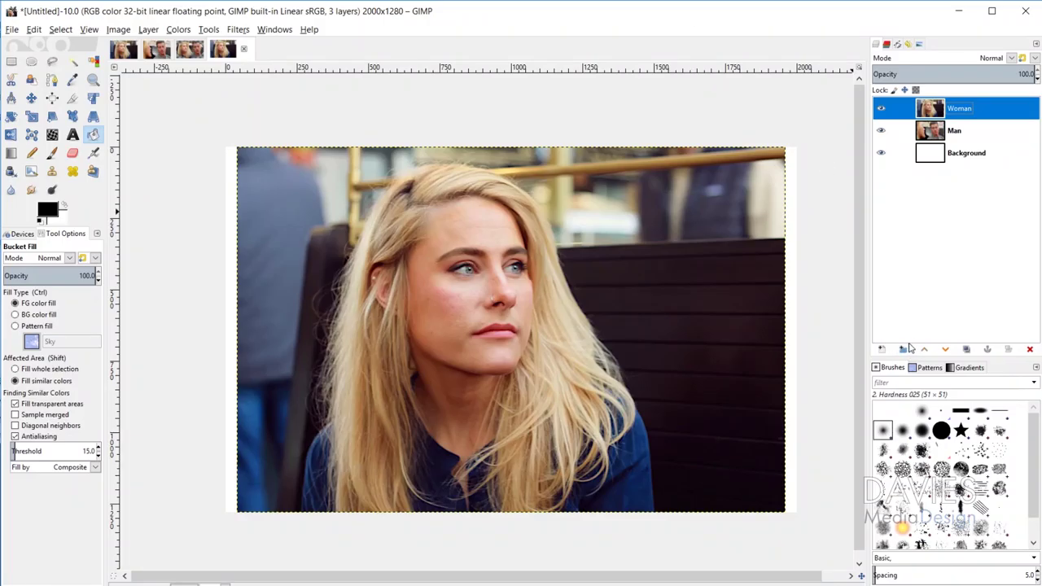
Create a layer group above the Woman layer and name it Clipping Mask.
{"action": "left_click", "coordinate": [904, 350]}
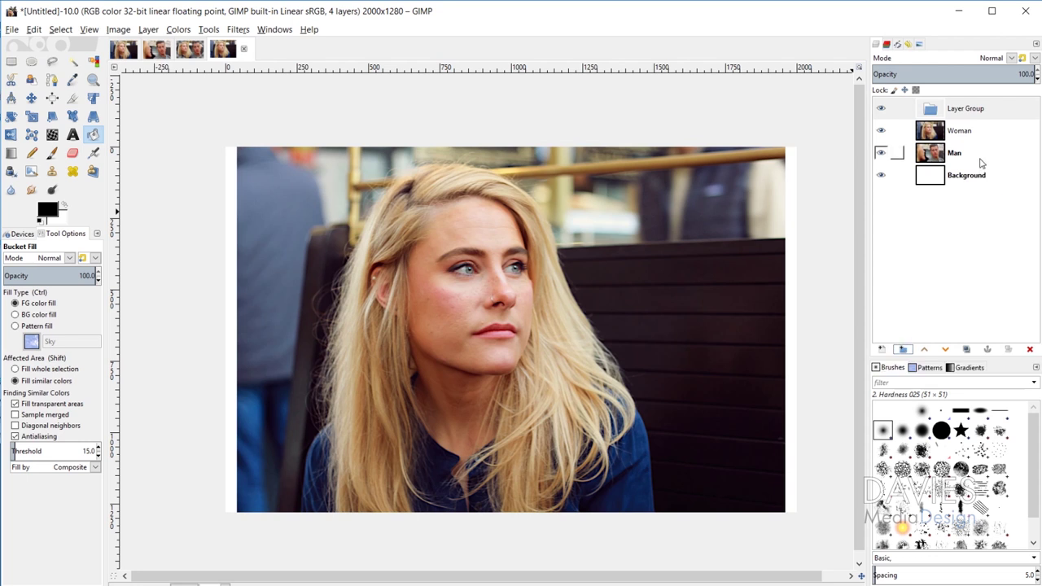
{"action": "double_click", "coordinate": [969, 112]}
{"action": "type", "text": "Clip"}
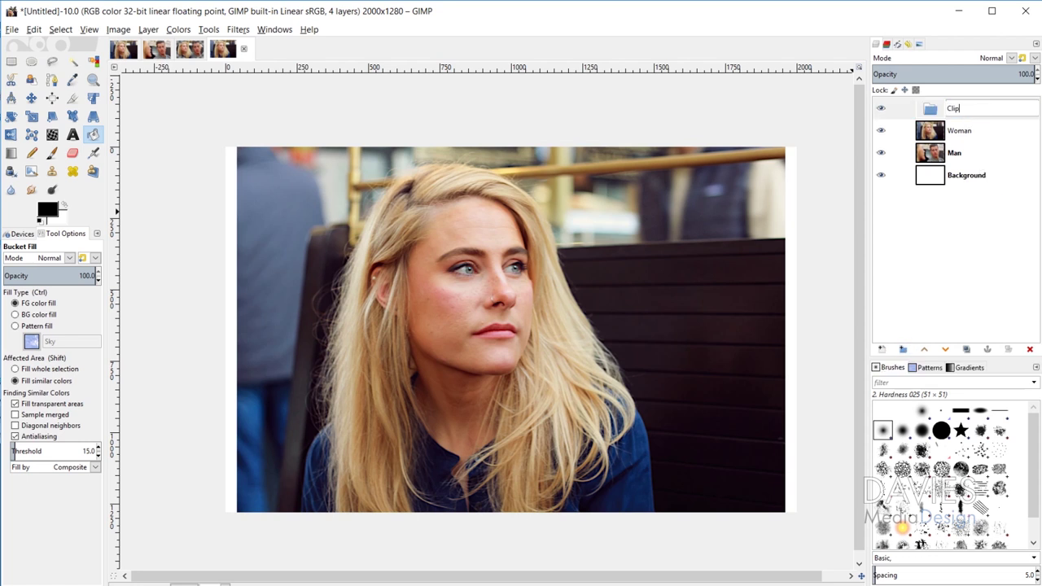
{"action": "type", "text": "ping Mask"}
{"action": "key", "text": "Return"}
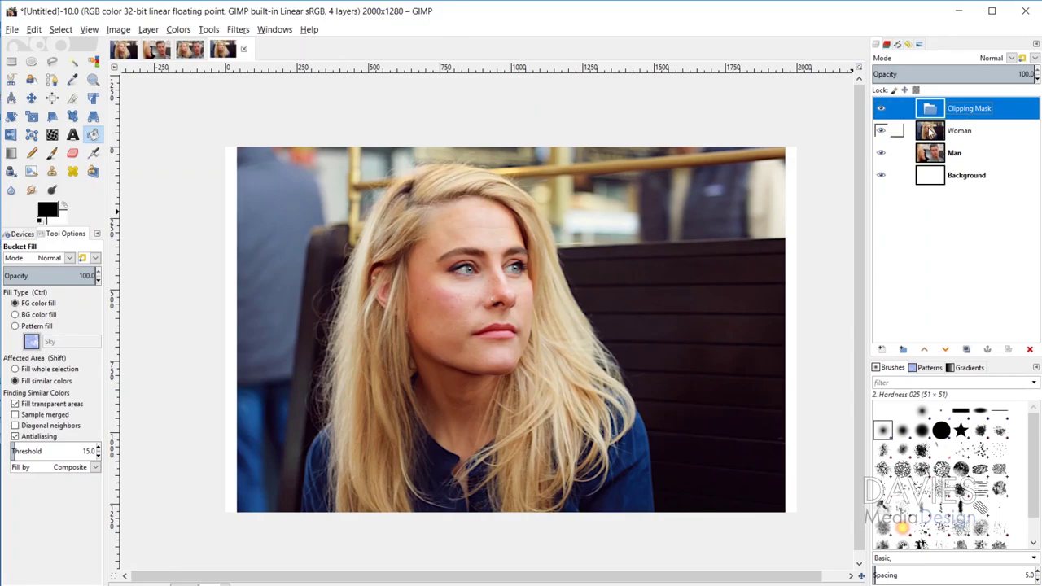
Move the Woman and Man layers into the Clipping Mask group, with Woman above Man.
{"action": "left_click_drag", "start_coordinate": [929, 136], "coordinate": [941, 116]}
{"action": "mouse_move", "coordinate": [946, 110]}
{"action": "left_mouse_down"}
{"action": "mouse_move", "coordinate": [880, 101]}
{"action": "mouse_move", "coordinate": [908, 114]}
{"action": "mouse_move", "coordinate": [1024, 120]}
{"action": "mouse_move", "coordinate": [1006, 104]}
{"action": "mouse_move", "coordinate": [895, 100]}
{"action": "mouse_move", "coordinate": [928, 124]}
{"action": "mouse_move", "coordinate": [935, 112]}
{"action": "left_mouse_up"}
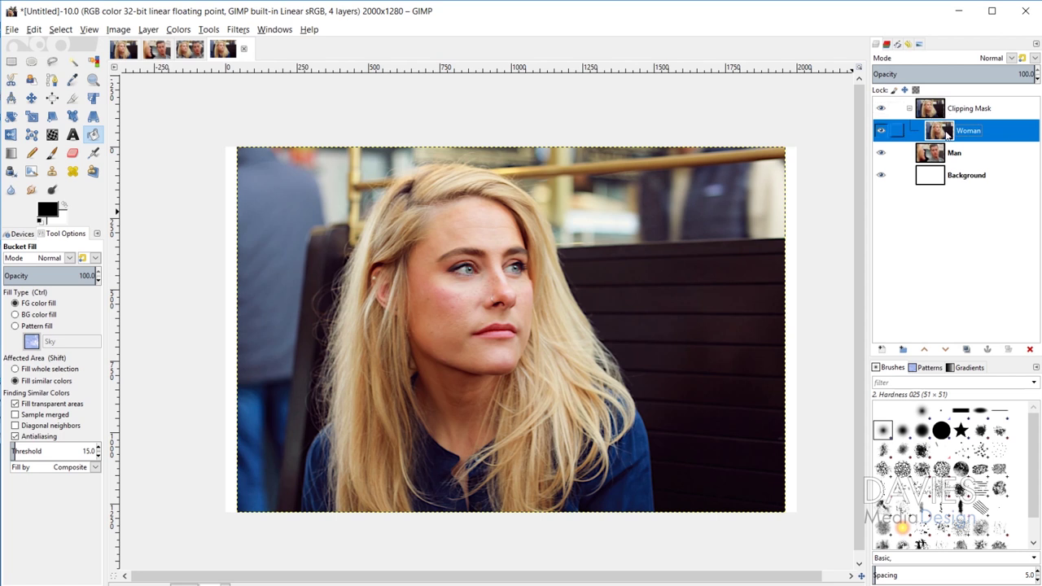
{"action": "left_click_drag", "start_coordinate": [932, 153], "coordinate": [940, 111]}
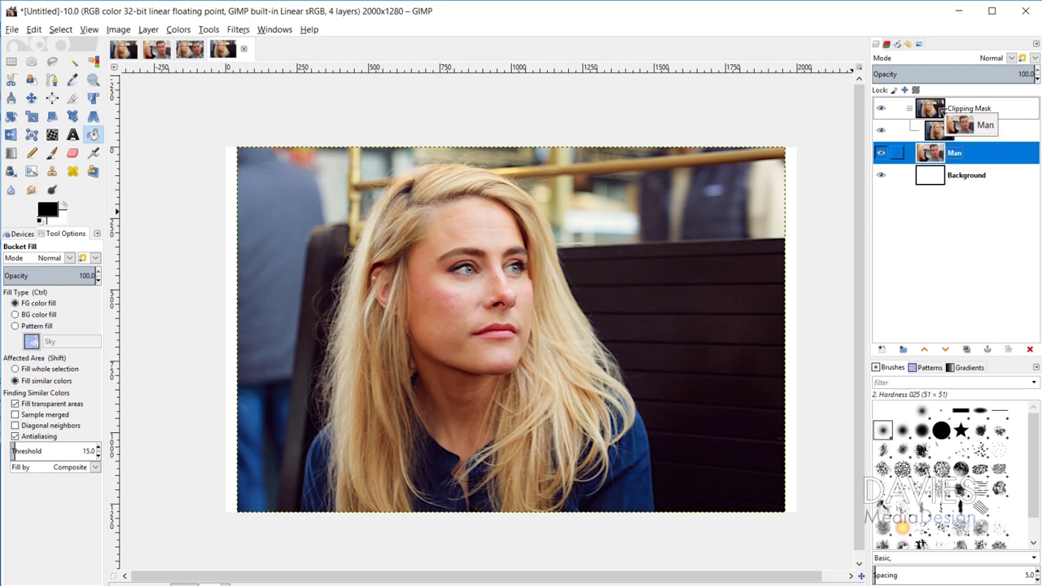
{"action": "left_click_drag", "start_coordinate": [940, 112], "coordinate": [944, 139]}
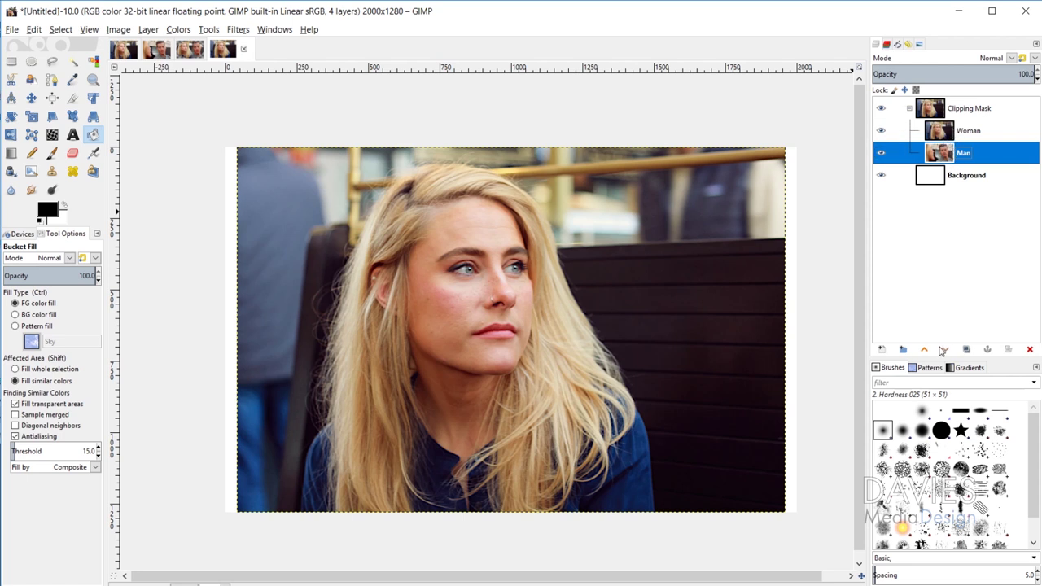
Raise the Man layer above the Woman layer inside the group and lower it back beneath it.
{"action": "left_click", "coordinate": [925, 350]}
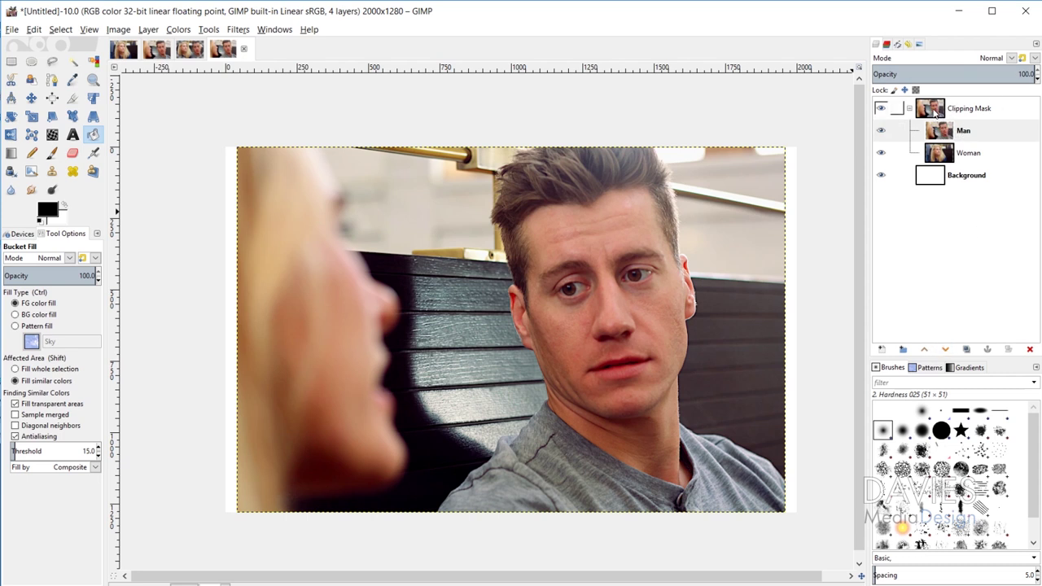
{"action": "left_click", "coordinate": [948, 350]}
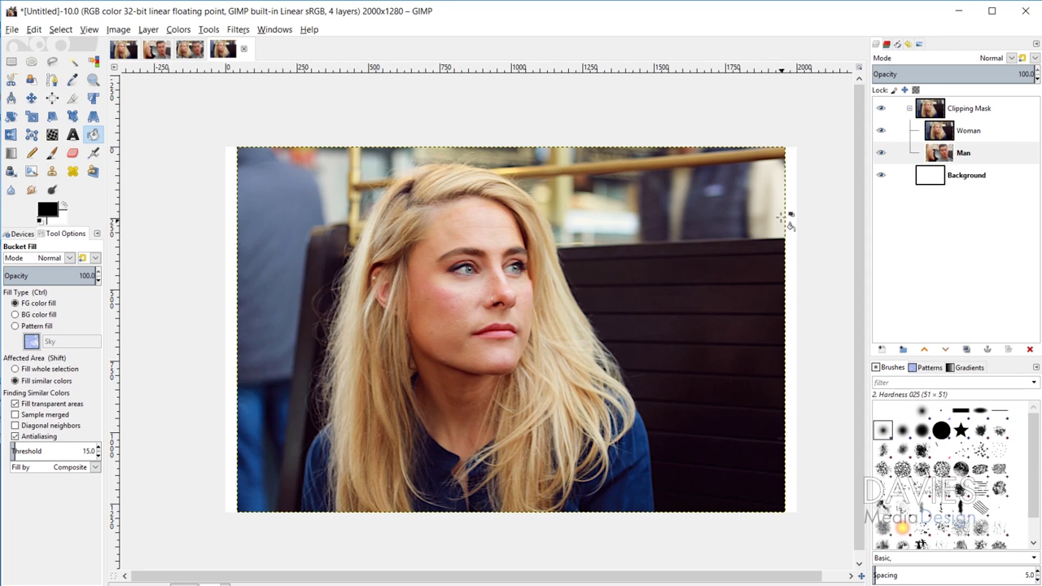
Check the layer boundaries against the Background layer and expand the Woman layer to the image size.
{"action": "scroll", "coordinate": [779, 290], "scroll_direction": "up", "scroll_amount": 3, "text": "ctrl"}
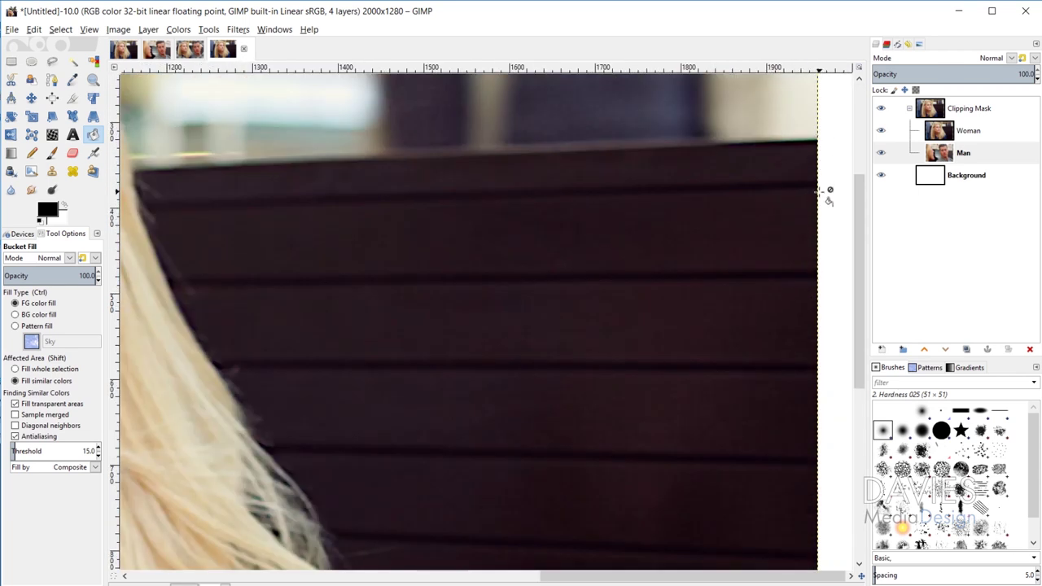
{"action": "scroll", "coordinate": [821, 205], "scroll_direction": "down", "scroll_amount": 1, "text": "ctrl"}
{"action": "scroll", "coordinate": [821, 205], "scroll_direction": "down", "scroll_amount": 1}
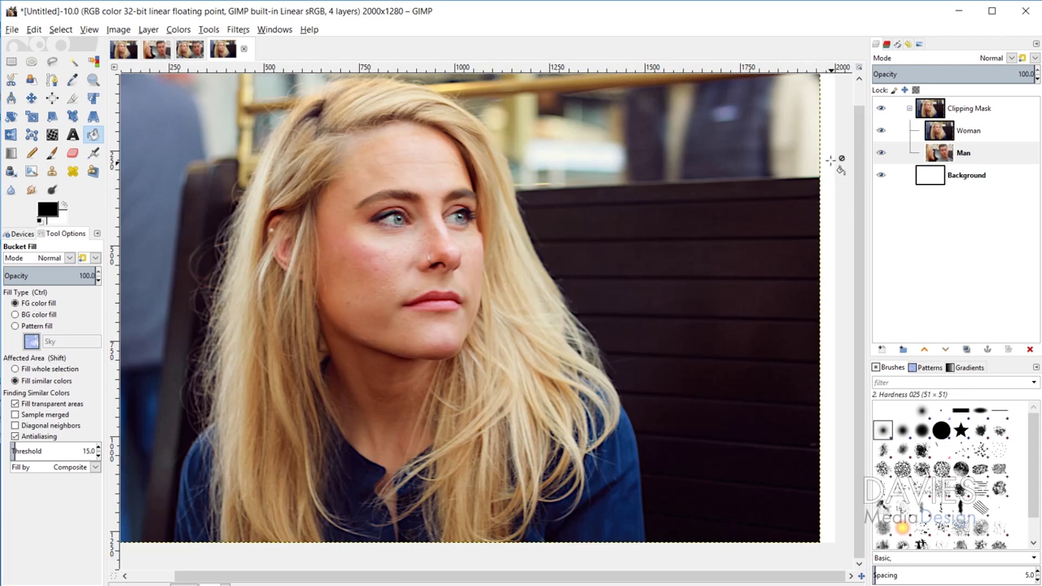
{"action": "left_click", "coordinate": [914, 181]}
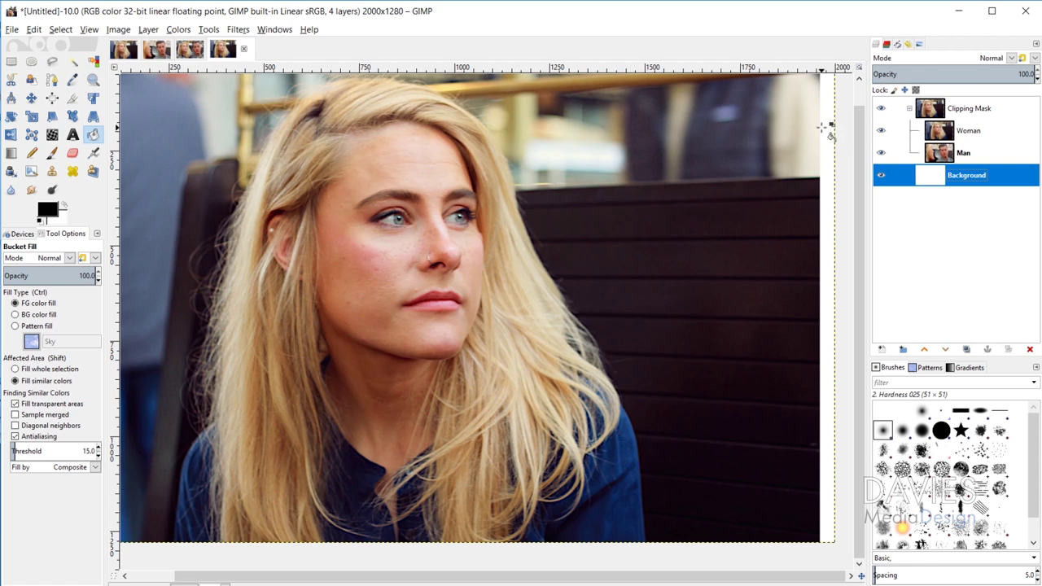
{"action": "scroll", "coordinate": [454, 277], "scroll_direction": "down", "scroll_amount": 1}
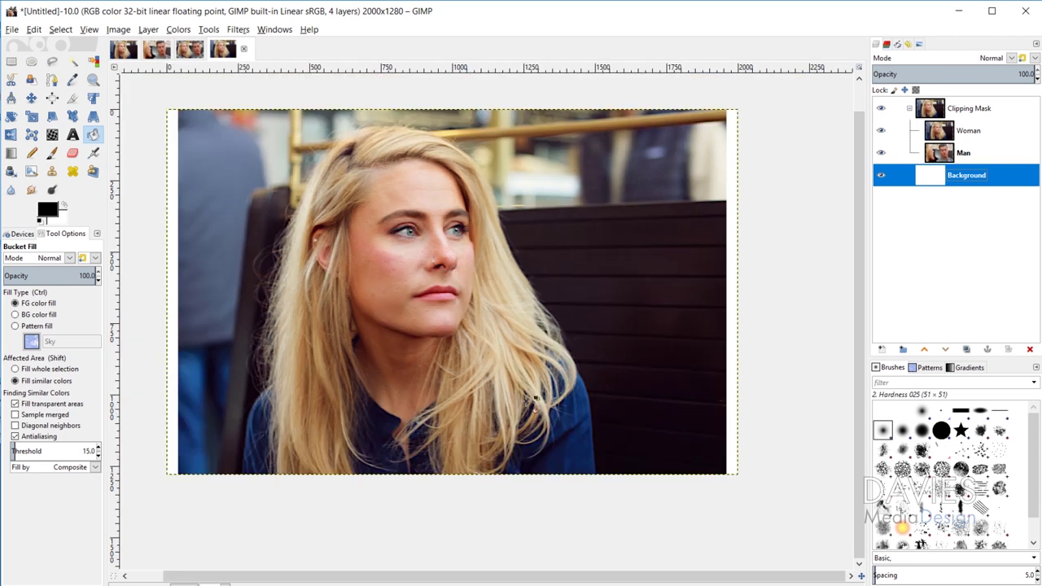
{"action": "scroll", "coordinate": [656, 579], "scroll_direction": "left", "scroll_amount": 1}
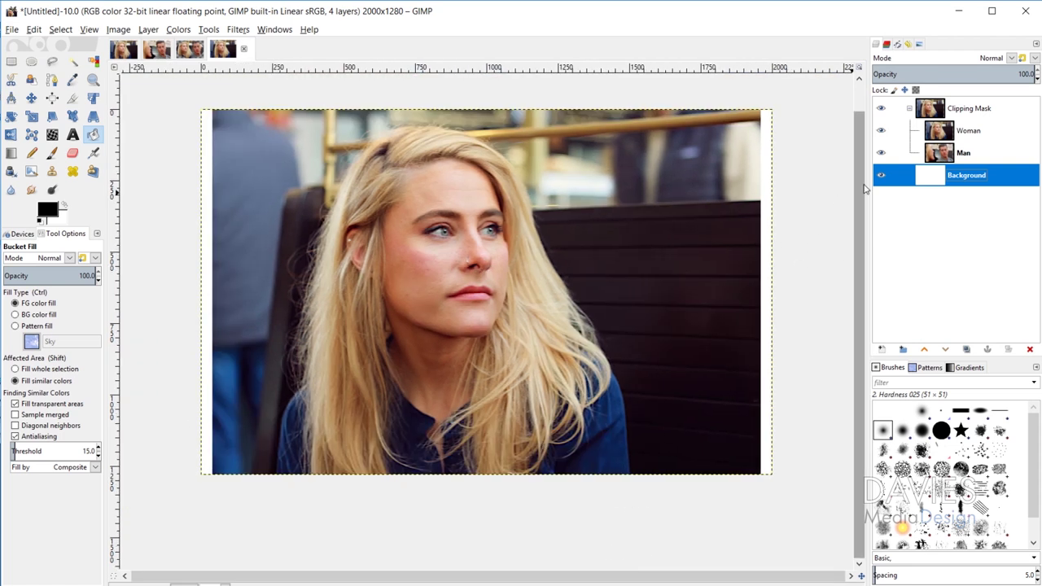
{"action": "left_click", "coordinate": [941, 132]}
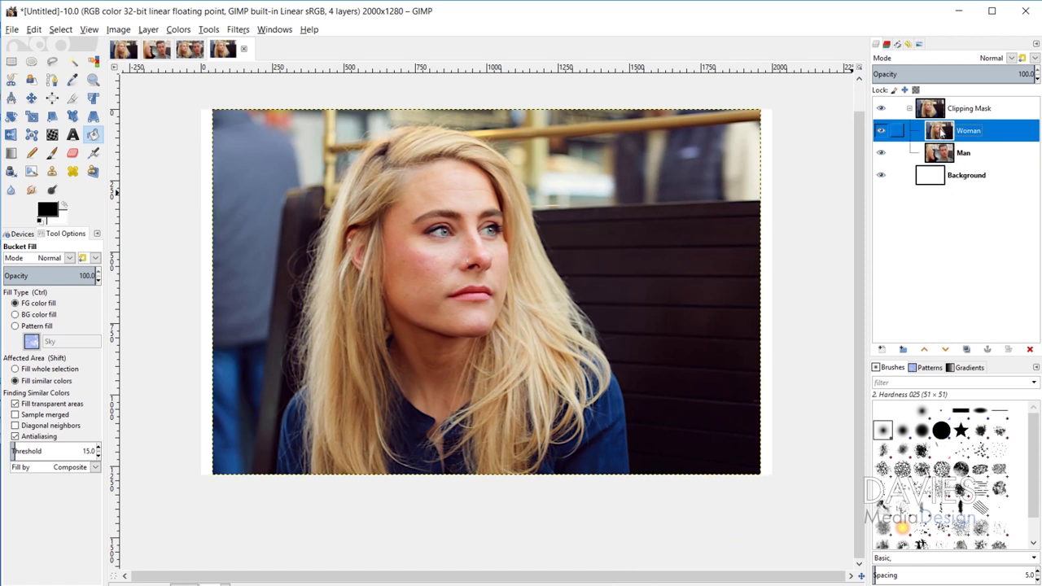
{"action": "left_click", "coordinate": [148, 30]}
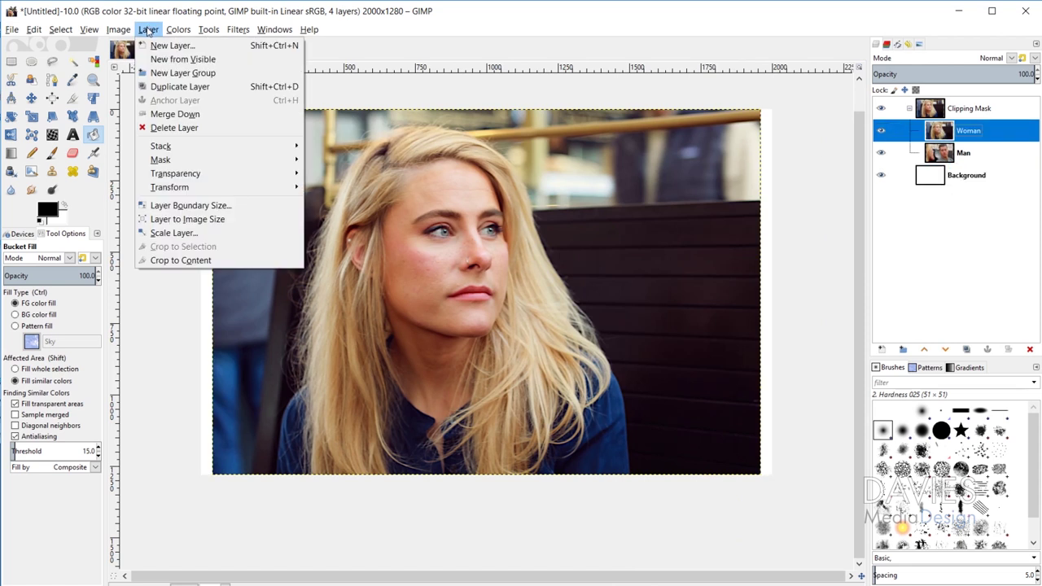
{"action": "left_click", "coordinate": [186, 219]}
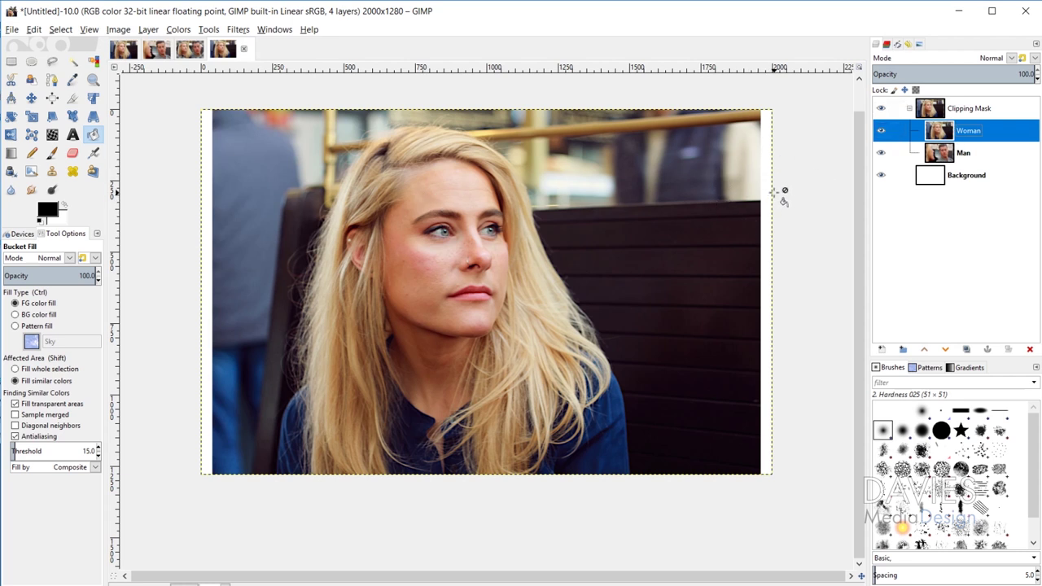
Expand the Man layer's boundary to the full image size.
{"action": "left_click", "coordinate": [896, 152]}
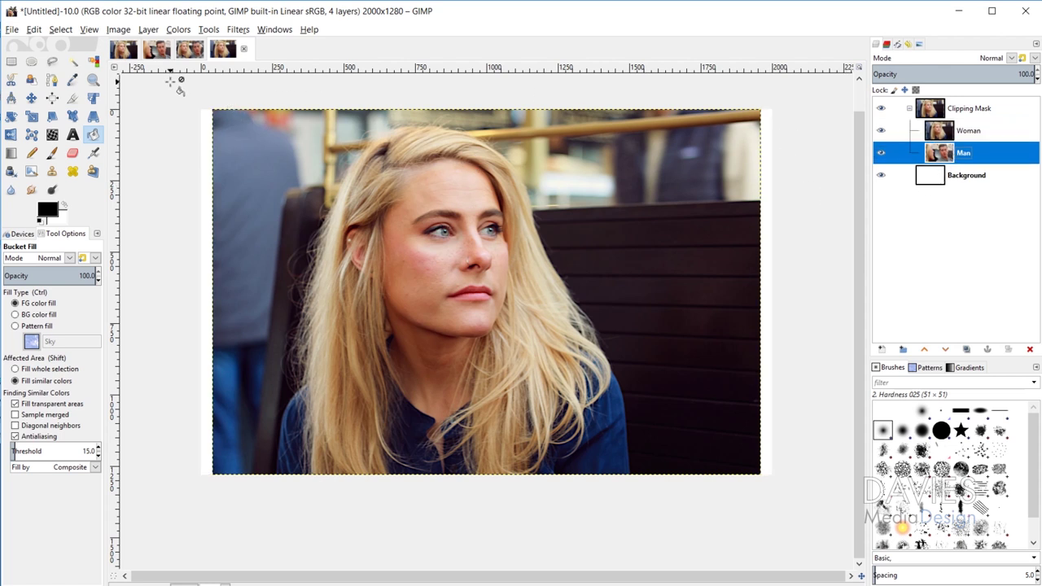
{"action": "left_click", "coordinate": [150, 29]}
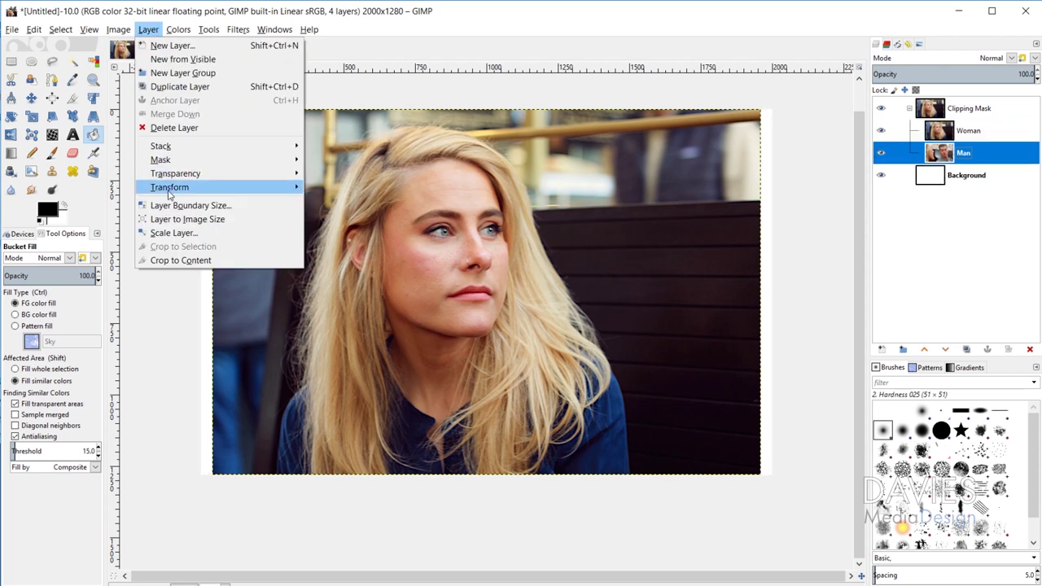
{"action": "left_click", "coordinate": [181, 219]}
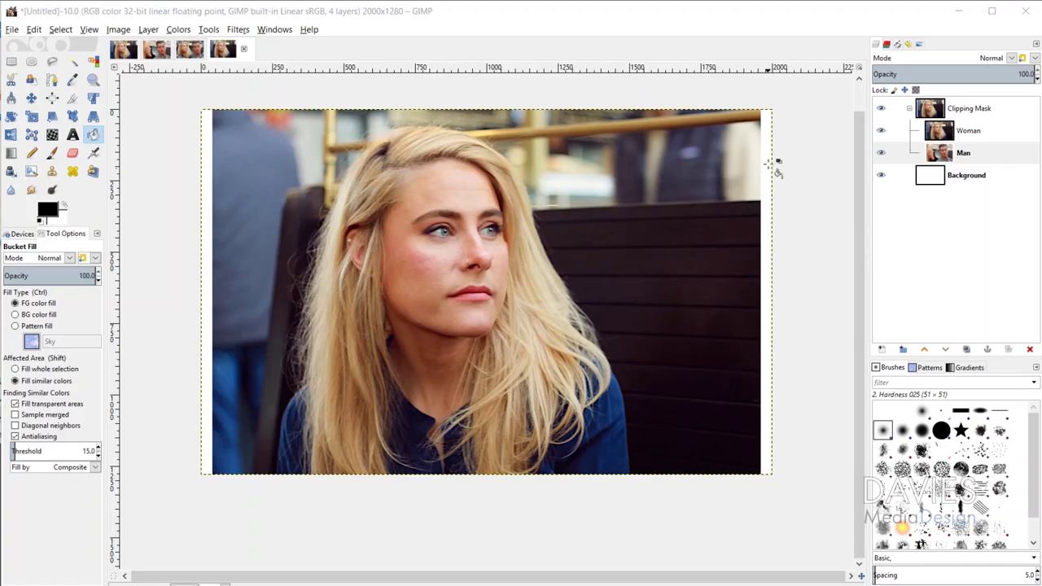
With the Clipping Mask group active, draw an elliptical selection about 1996 × 1280 px across the whole canvas.
{"action": "left_click", "coordinate": [944, 114]}
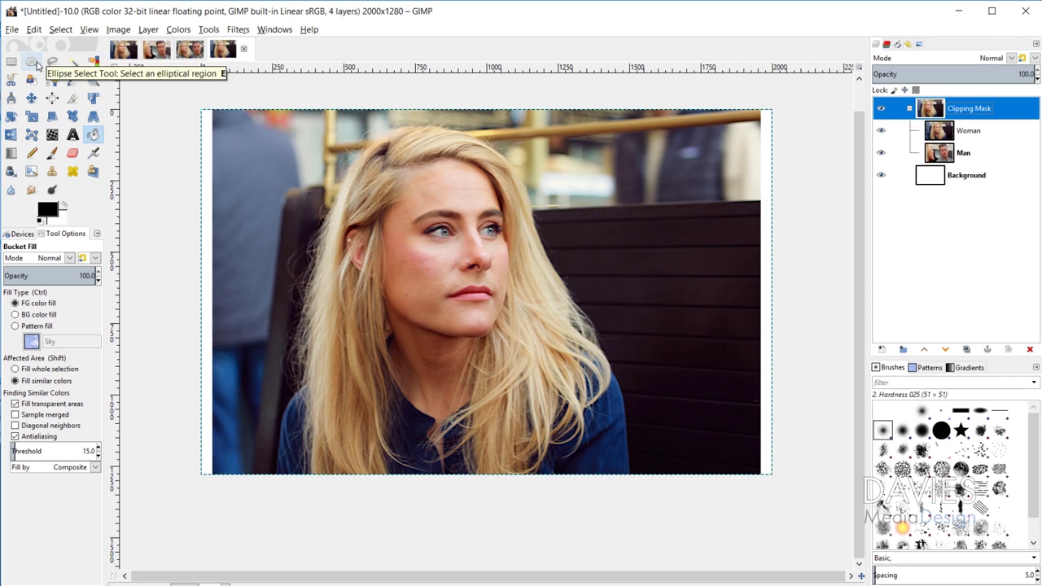
{"action": "left_click", "coordinate": [31, 63]}
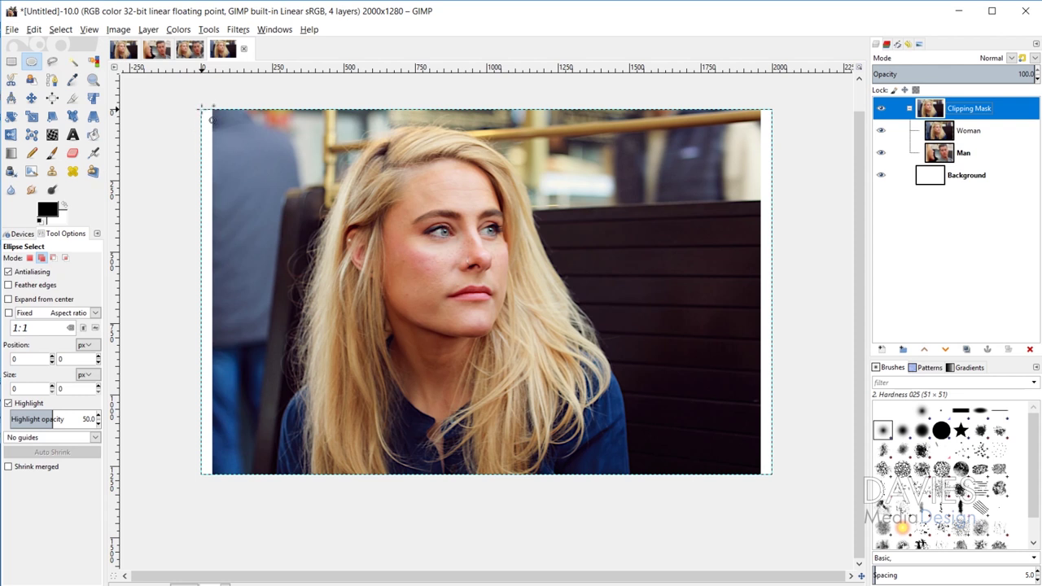
{"action": "left_click_drag", "start_coordinate": [204, 109], "coordinate": [781, 471]}
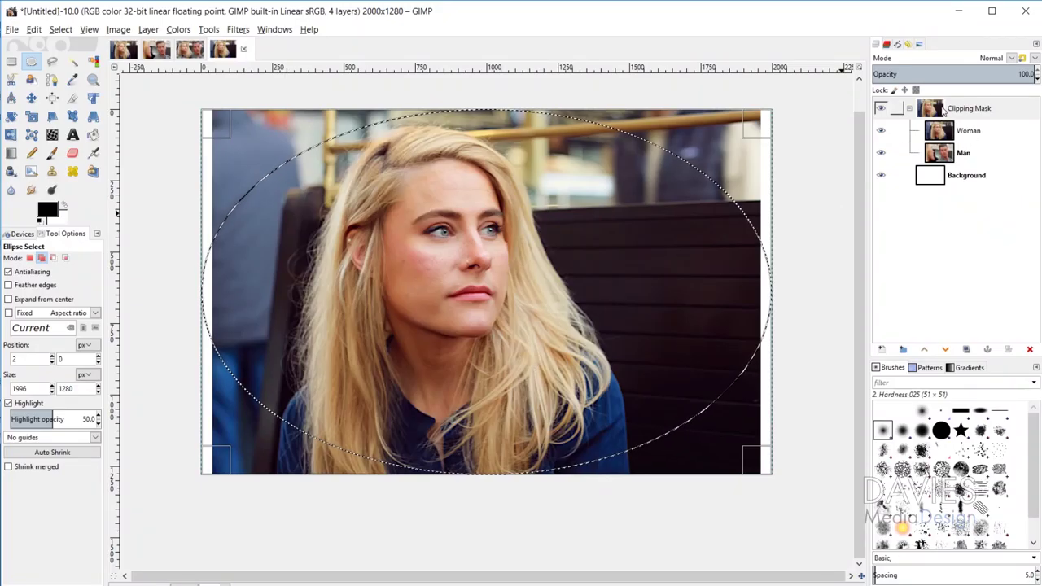
Add a layer mask initialized to Selection to the Clipping Mask group, and clear the elliptical selection.
{"action": "left_click", "coordinate": [941, 112]}
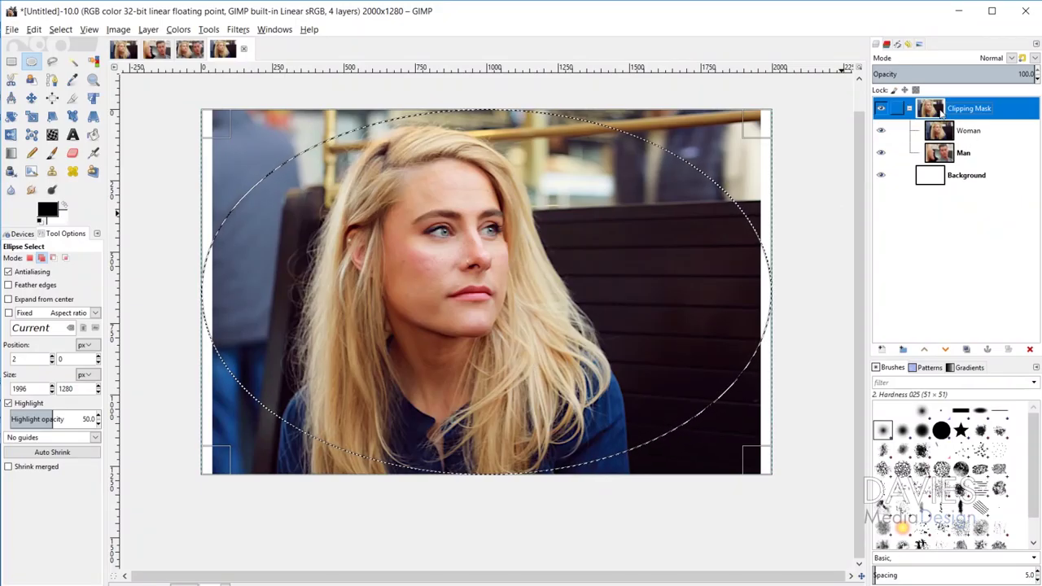
{"action": "right_click", "coordinate": [941, 112]}
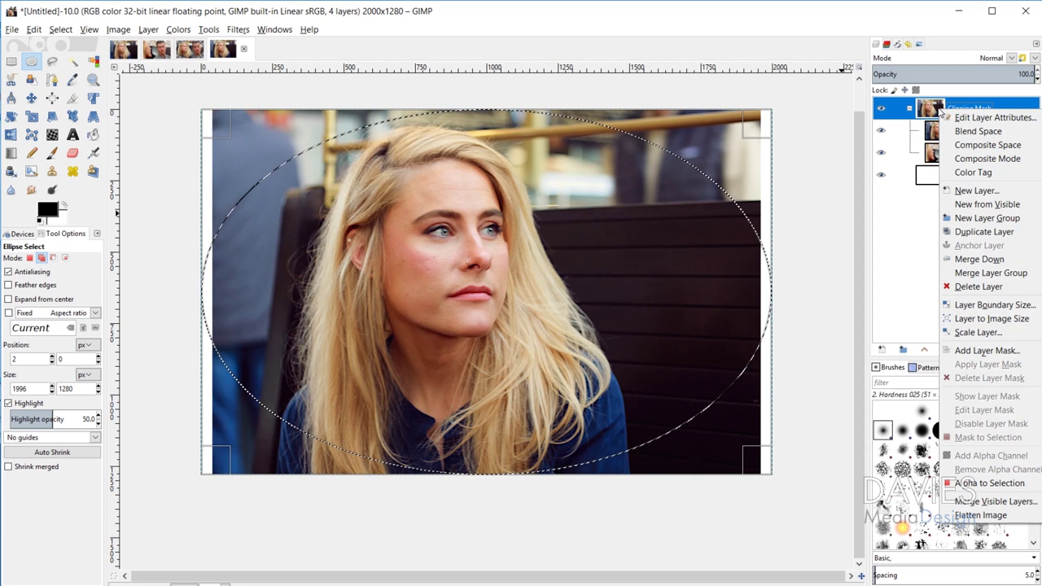
{"action": "left_click", "coordinate": [1004, 349]}
{"action": "left_click_drag", "start_coordinate": [987, 251], "coordinate": [872, 216]}
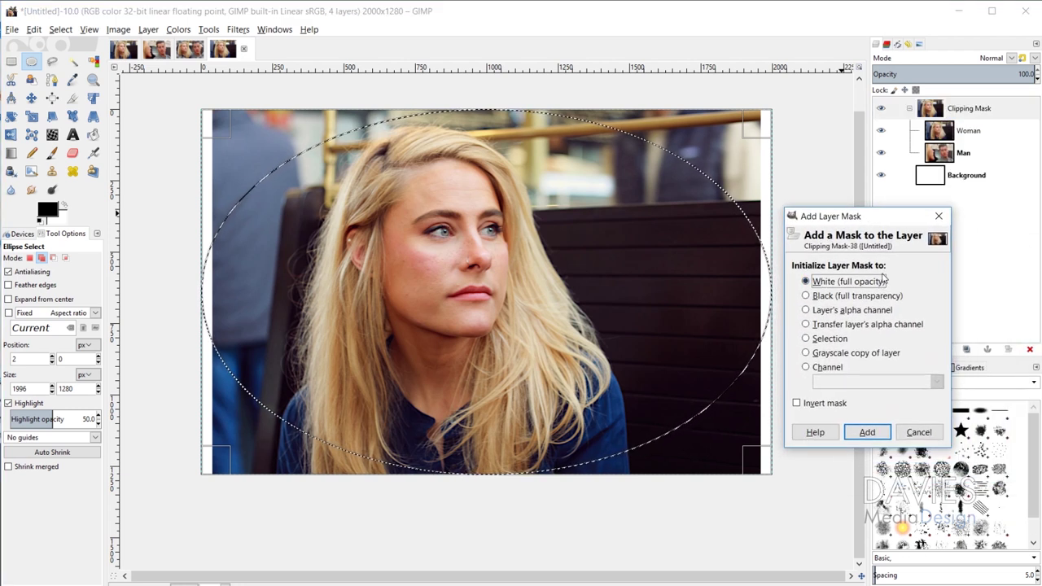
{"action": "left_click", "coordinate": [807, 339]}
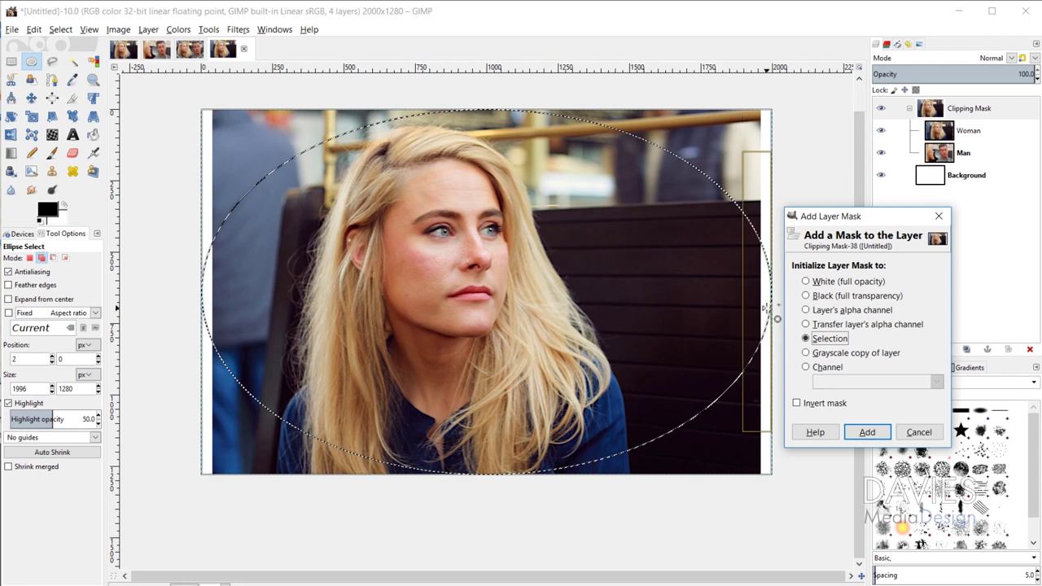
{"action": "left_click", "coordinate": [875, 436]}
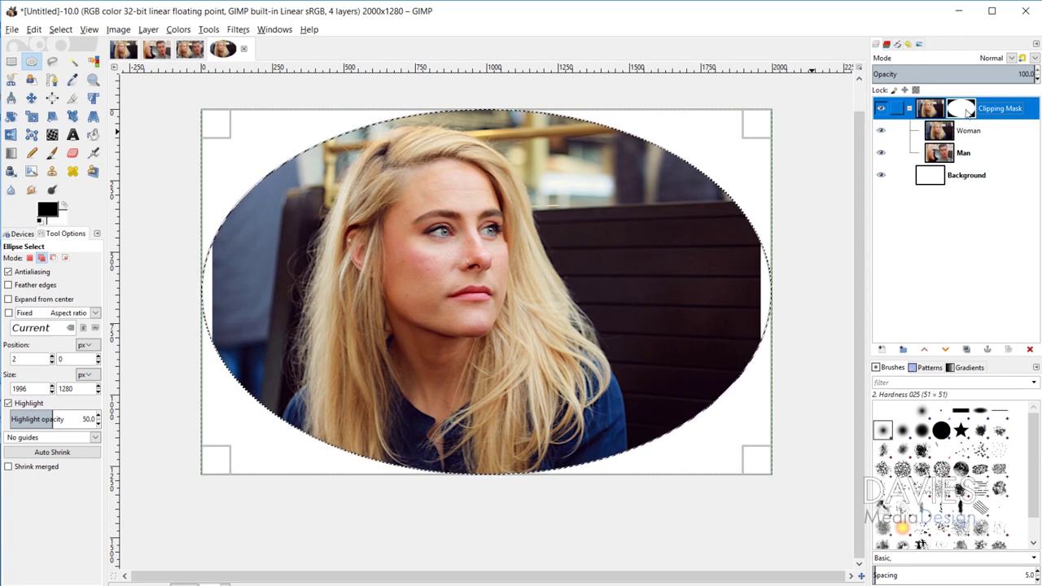
{"action": "key", "text": "ctrl+shift+a"}
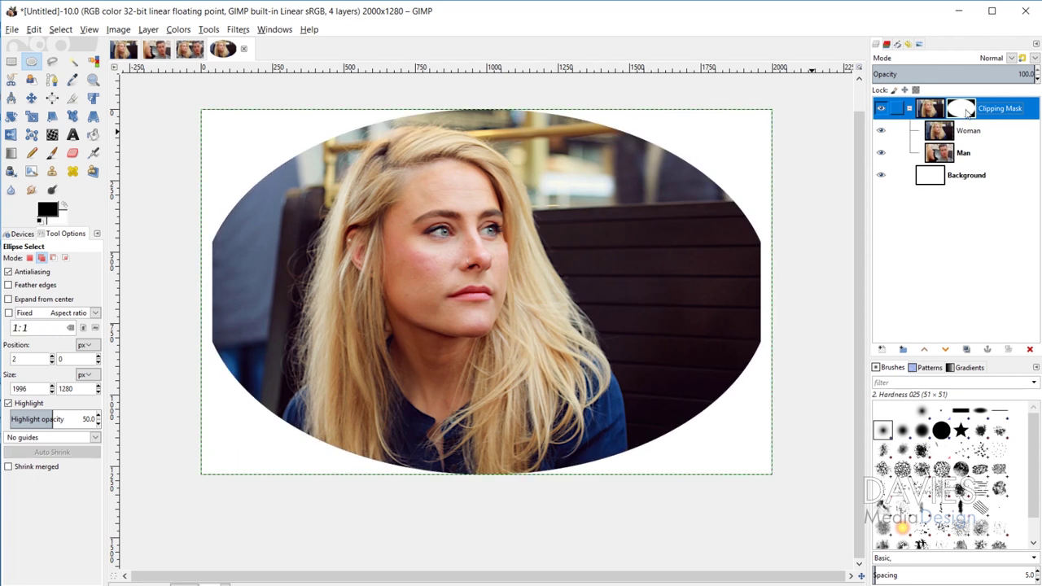
{"action": "left_click", "coordinate": [931, 112]}
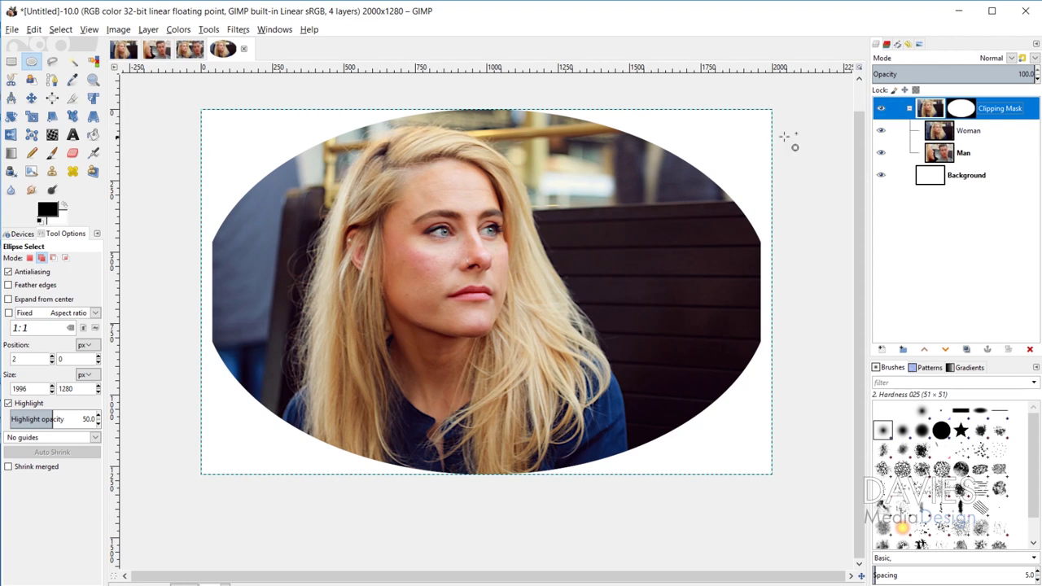
Shift the Woman layer horizontally about 215 px to the left inside the oval mask.
{"action": "left_click", "coordinate": [940, 133]}
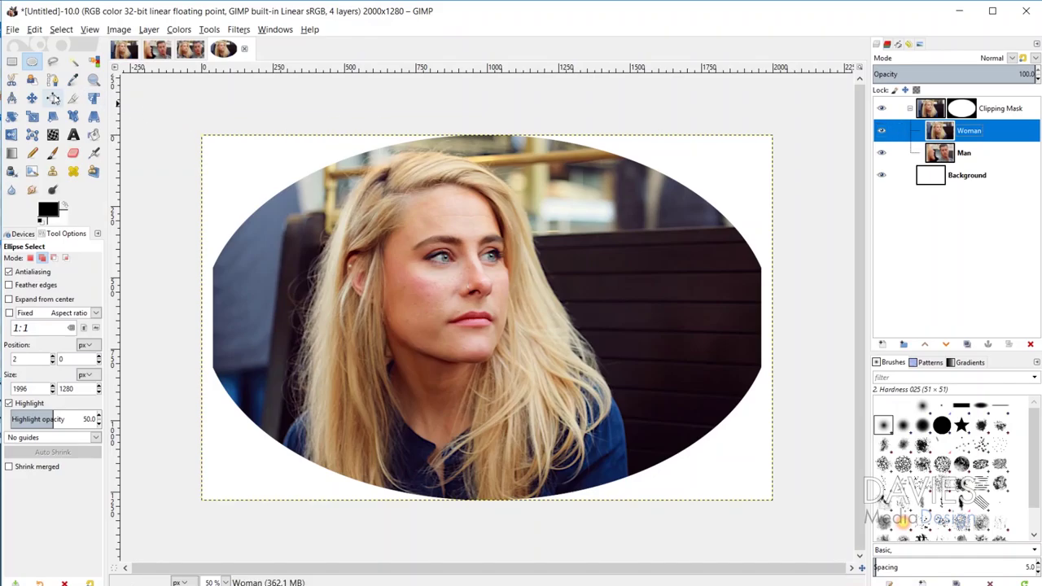
{"action": "left_click", "coordinate": [34, 99]}
{"action": "left_click_drag", "start_coordinate": [584, 285], "coordinate": [537, 288]}
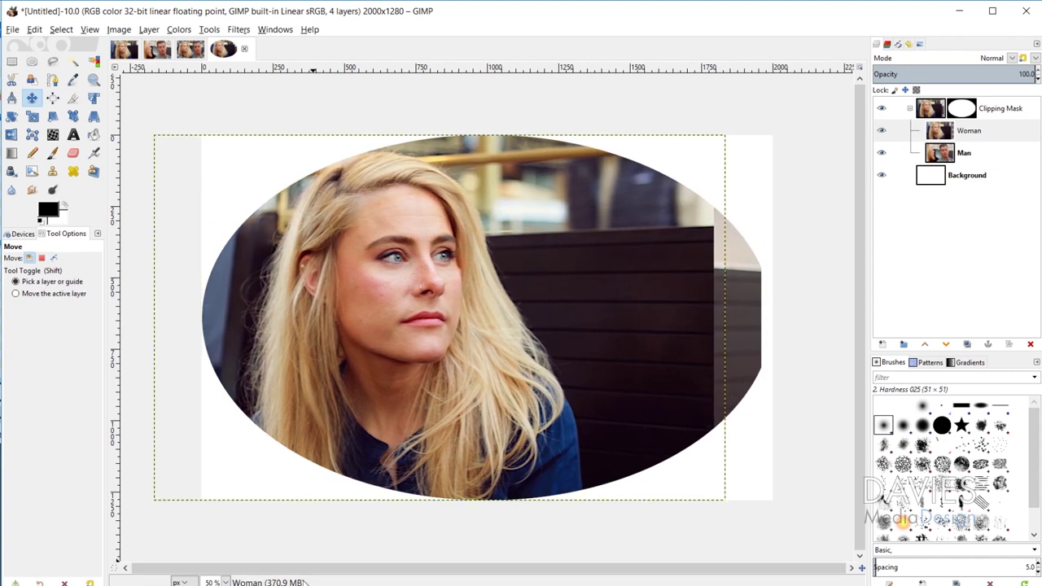
{"action": "left_click_drag", "start_coordinate": [510, 323], "coordinate": [499, 322]}
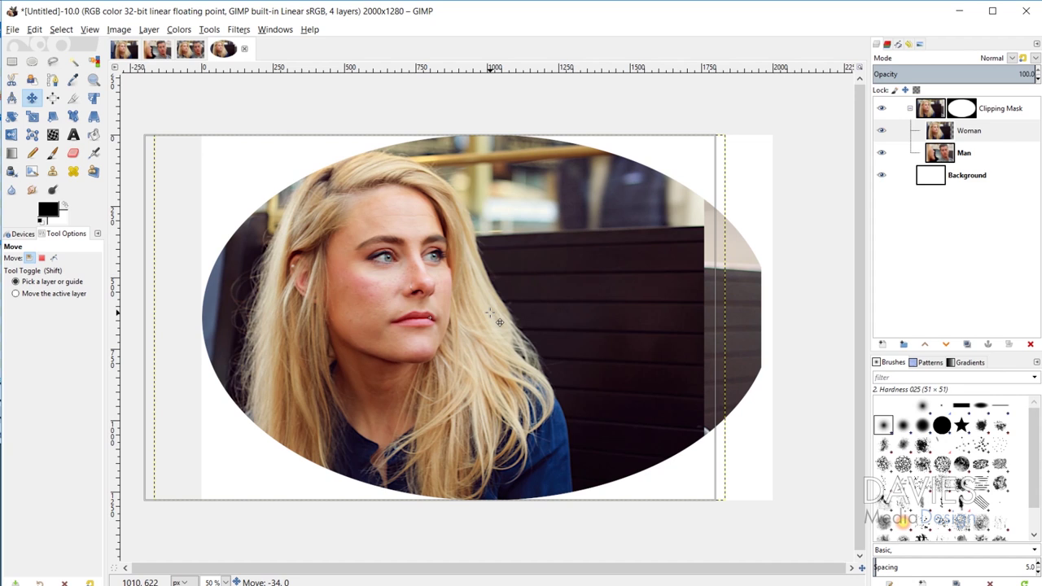
{"action": "left_click_drag", "start_coordinate": [499, 322], "coordinate": [494, 320]}
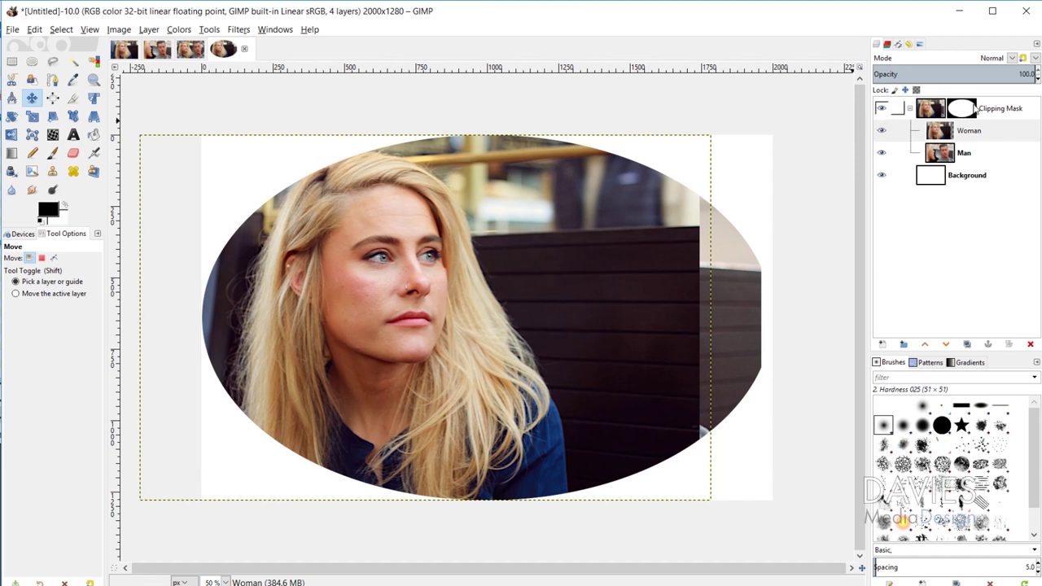
Add a White (full opacity) layer mask to the Woman layer.
{"action": "right_click", "coordinate": [942, 132]}
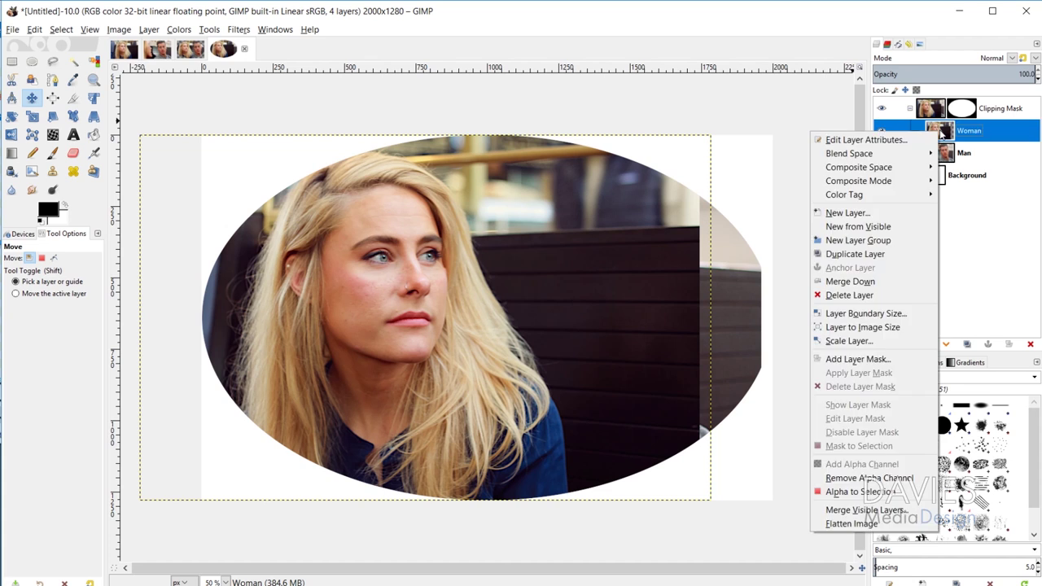
{"action": "left_click", "coordinate": [860, 359]}
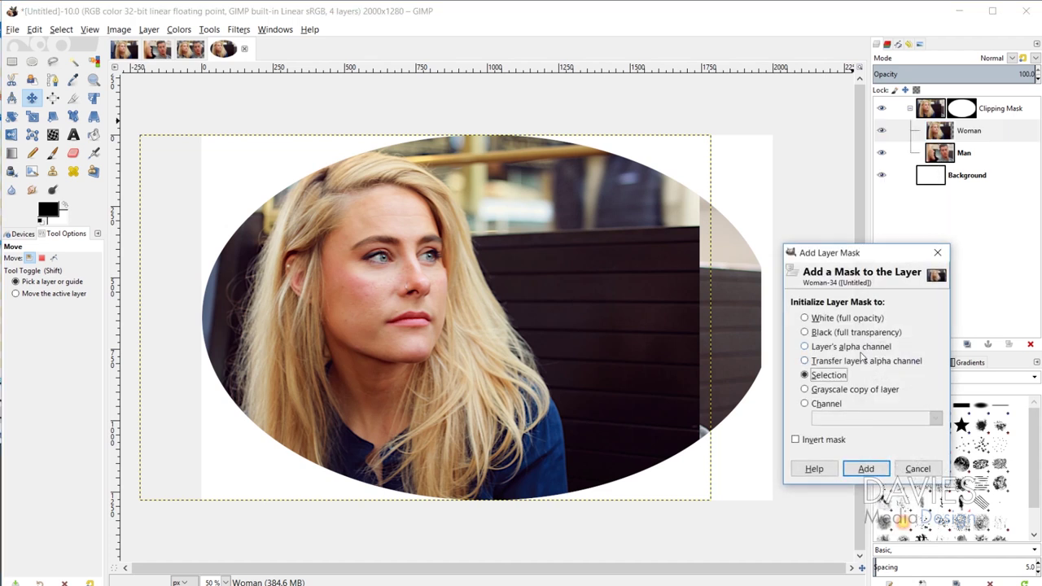
{"action": "left_click", "coordinate": [805, 318]}
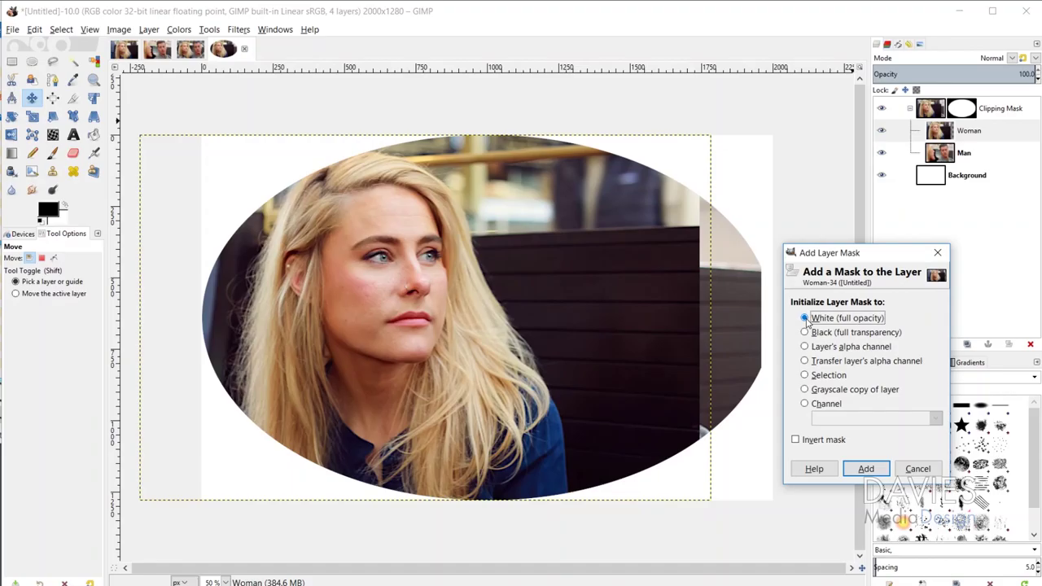
{"action": "left_click", "coordinate": [866, 469]}
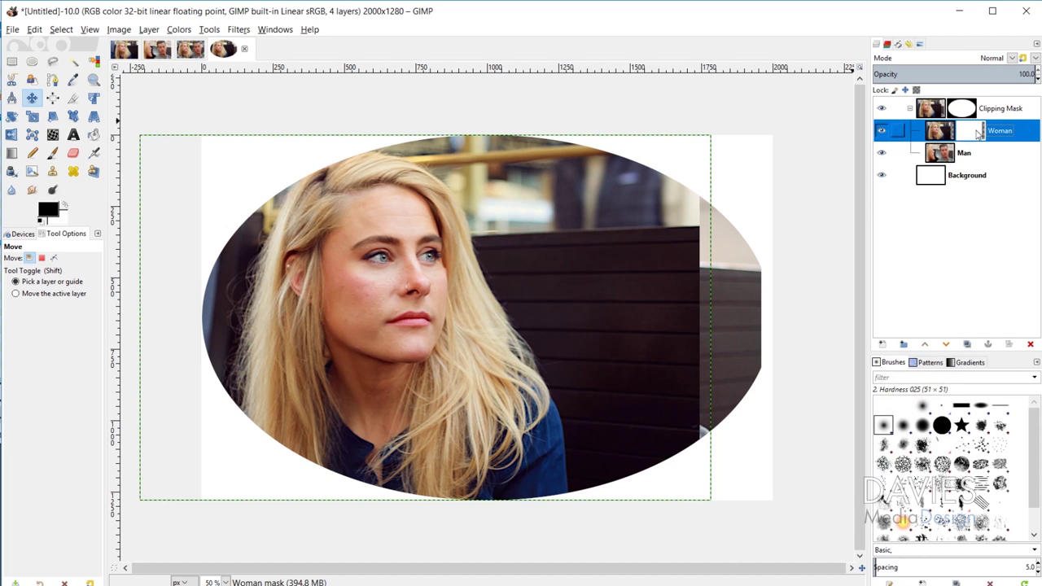
Draw a Linear FG to BG (RGB) gradient on the Woman layer's mask, running horizontally from mid-canvas to the end point at about 1776, 498 px.
{"action": "left_click", "coordinate": [15, 155]}
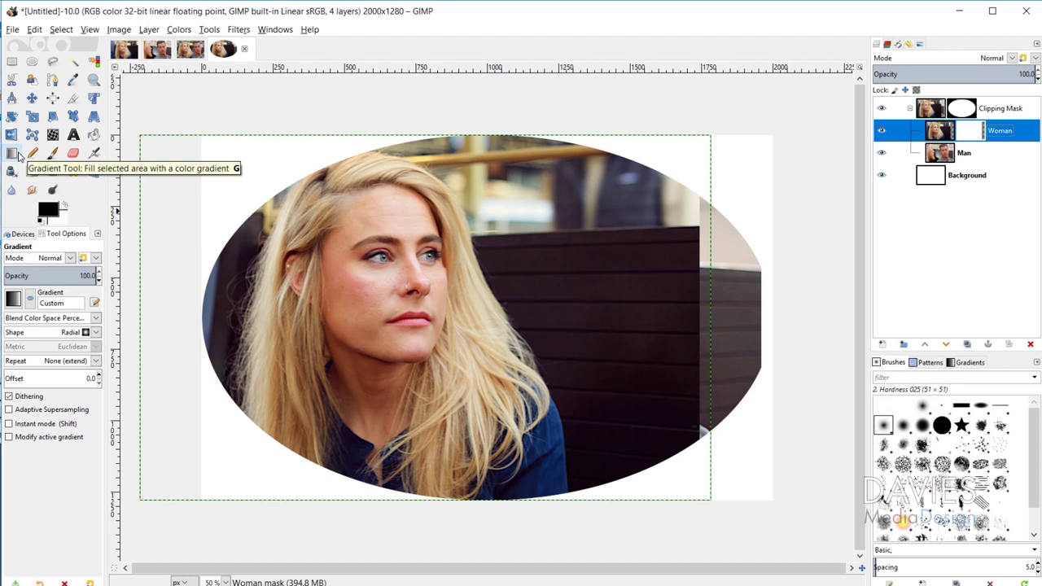
{"action": "left_click", "coordinate": [96, 333]}
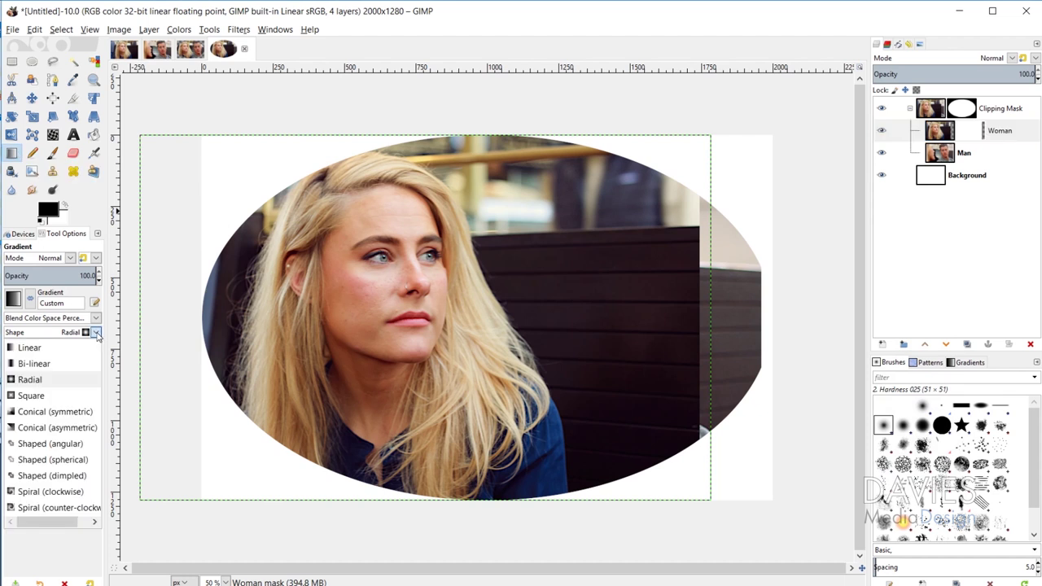
{"action": "left_click", "coordinate": [59, 342]}
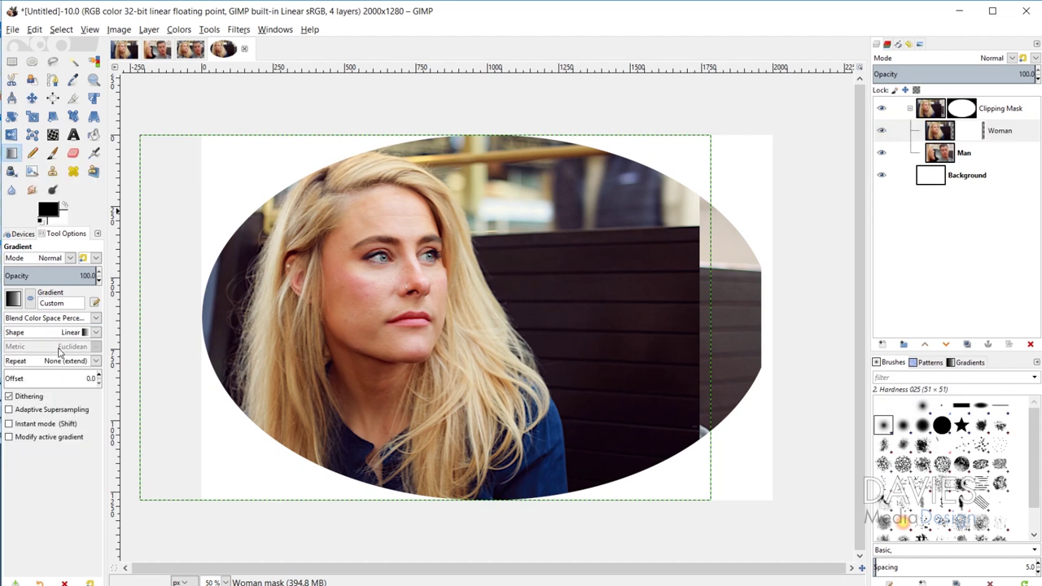
{"action": "left_click", "coordinate": [16, 300]}
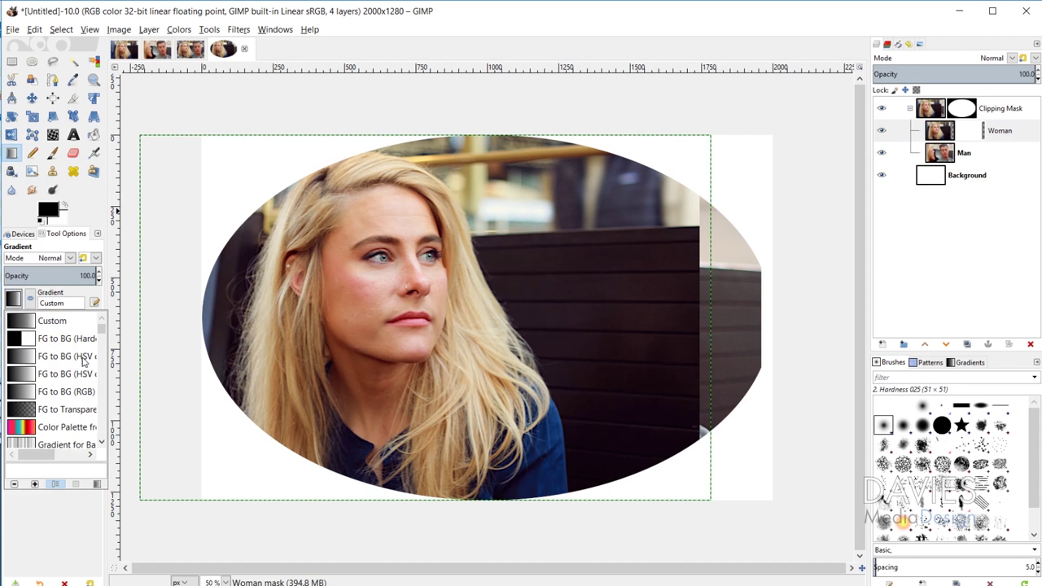
{"action": "left_click", "coordinate": [55, 393]}
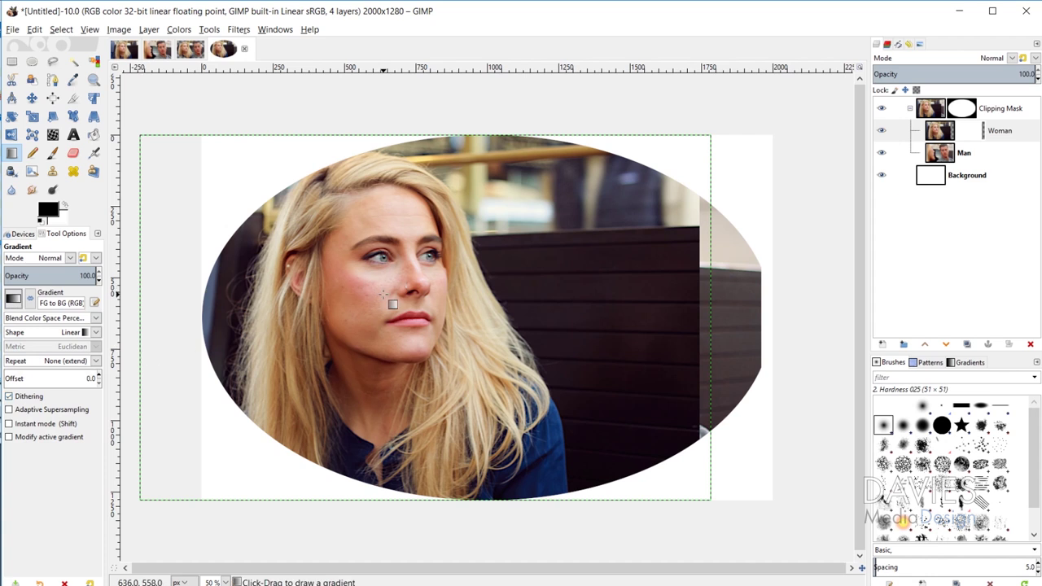
{"action": "mouse_move", "coordinate": [496, 279]}
{"action": "left_mouse_down"}
{"action": "mouse_move", "coordinate": [709, 287]}
{"action": "mouse_move", "coordinate": [698, 281]}
{"action": "mouse_move", "coordinate": [709, 278]}
{"action": "left_mouse_up"}
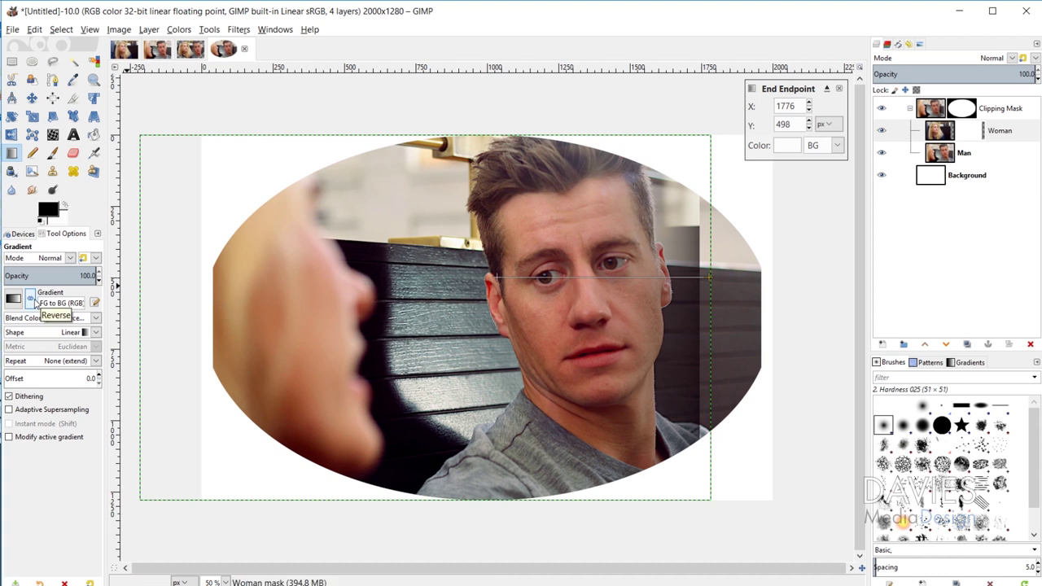
Reverse the gradient on the Woman layer's mask and move its start endpoint inward to about X 1710 px.
{"action": "left_click", "coordinate": [33, 299]}
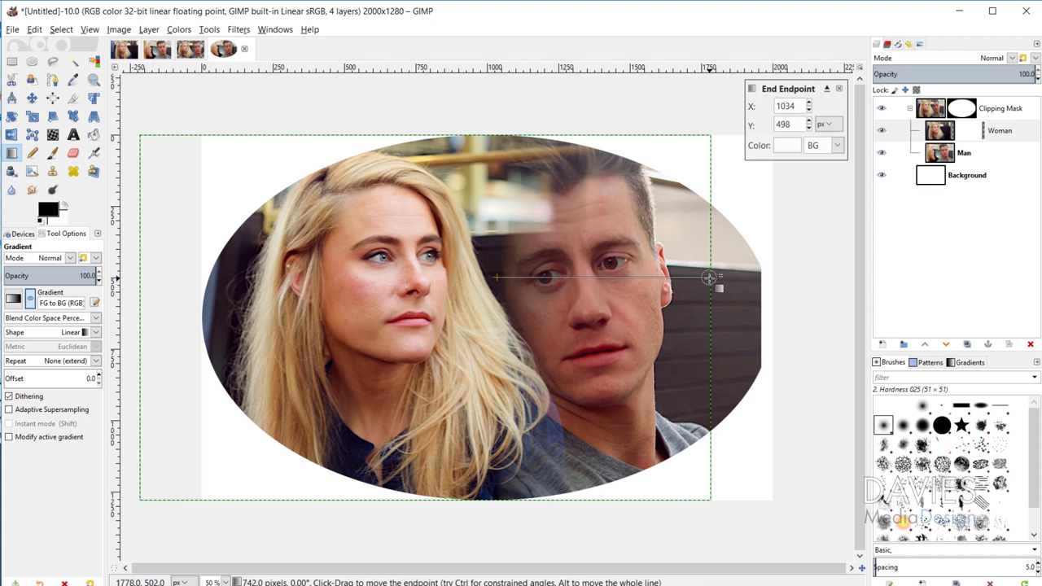
{"action": "left_click_drag", "start_coordinate": [709, 277], "coordinate": [690, 279]}
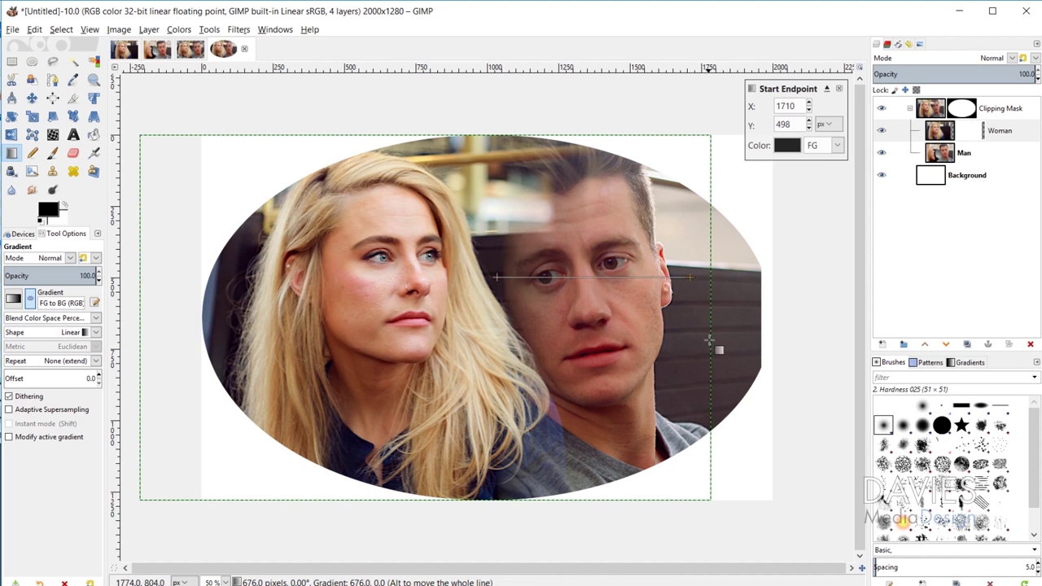
Shift the mask gradient's midpoint to about 65 and its end endpoint to about X 994 px, and apply the gradient.
{"action": "left_click", "coordinate": [598, 278]}
{"action": "left_click_drag", "start_coordinate": [600, 276], "coordinate": [563, 277]}
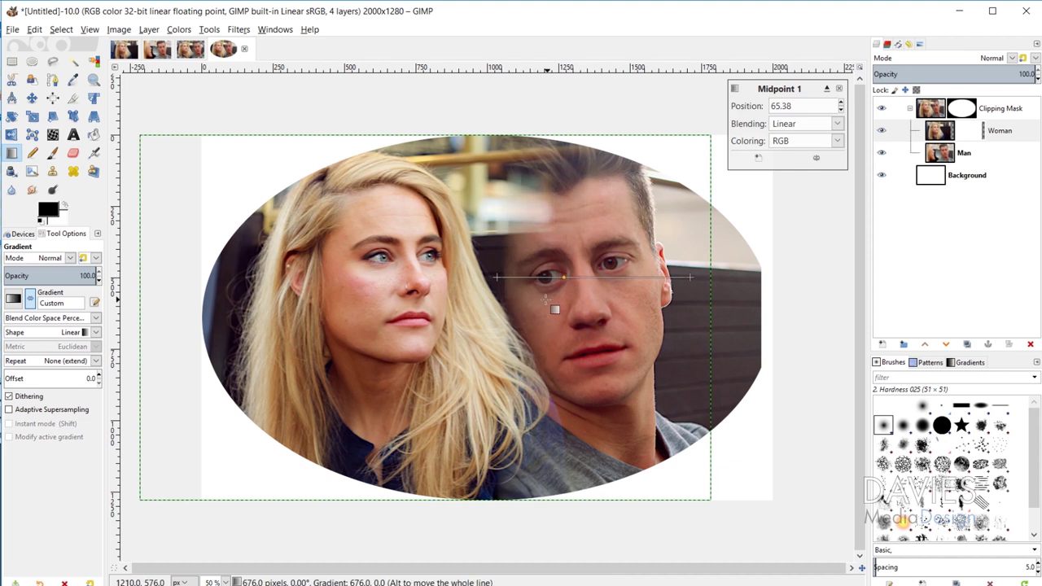
{"action": "left_click_drag", "start_coordinate": [496, 277], "coordinate": [556, 276]}
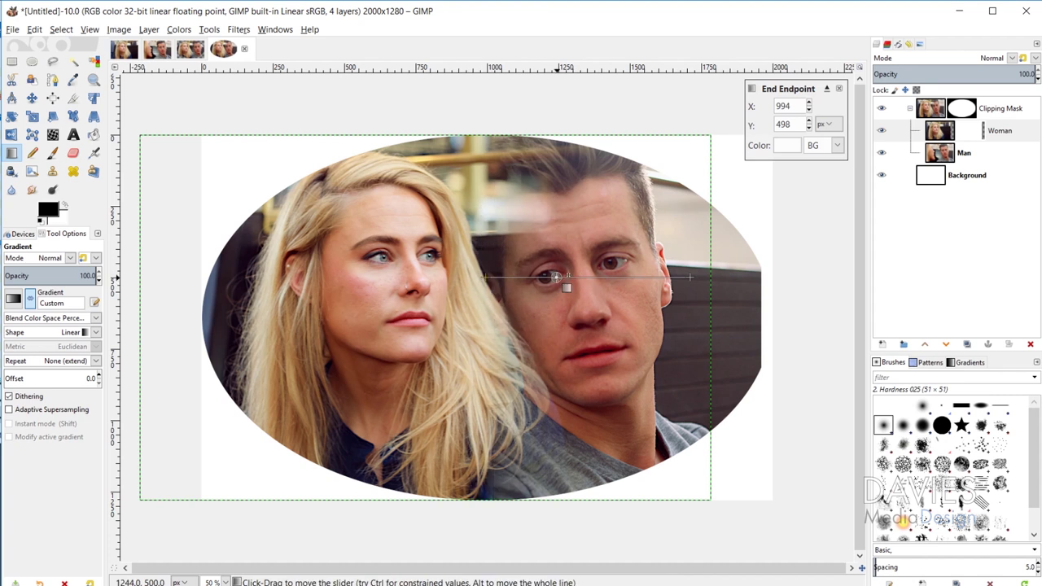
{"action": "left_click", "coordinate": [602, 277]}
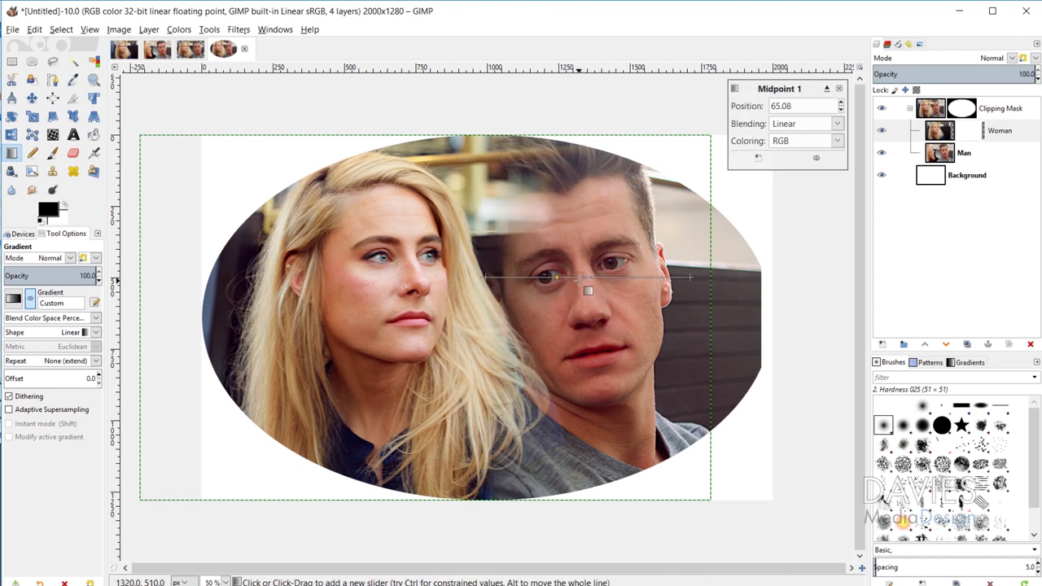
{"action": "key", "text": "Return"}
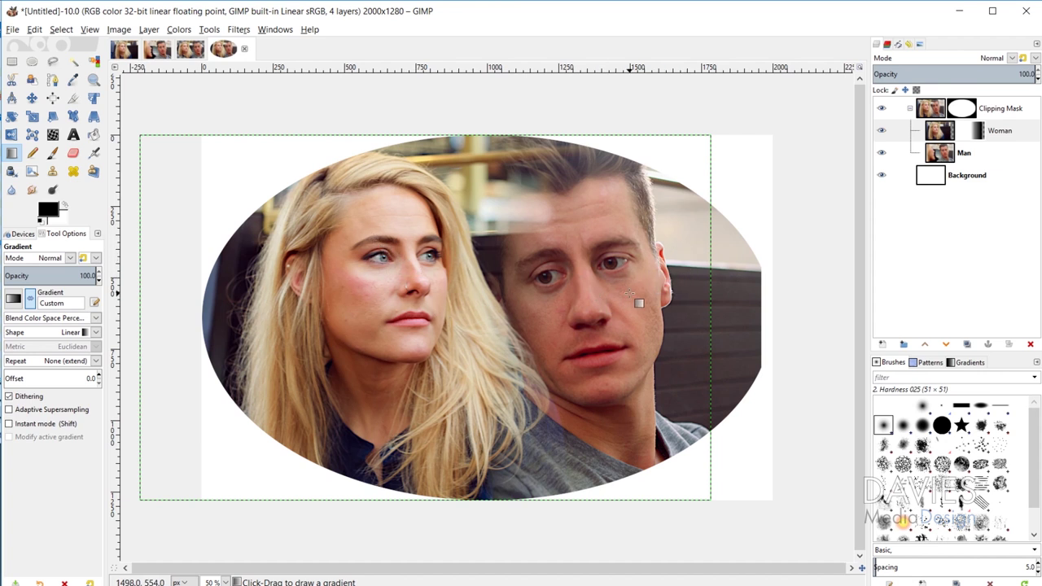
Move the Man layer about 180 px to the right inside the oval mask.
{"action": "left_click", "coordinate": [947, 155]}
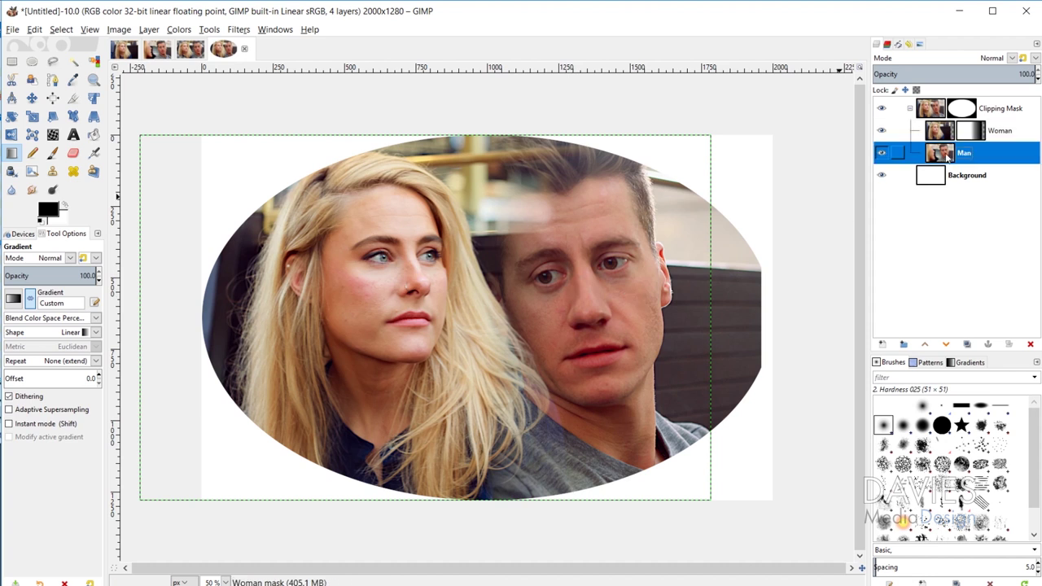
{"action": "left_click", "coordinate": [32, 99]}
{"action": "left_click", "coordinate": [725, 301]}
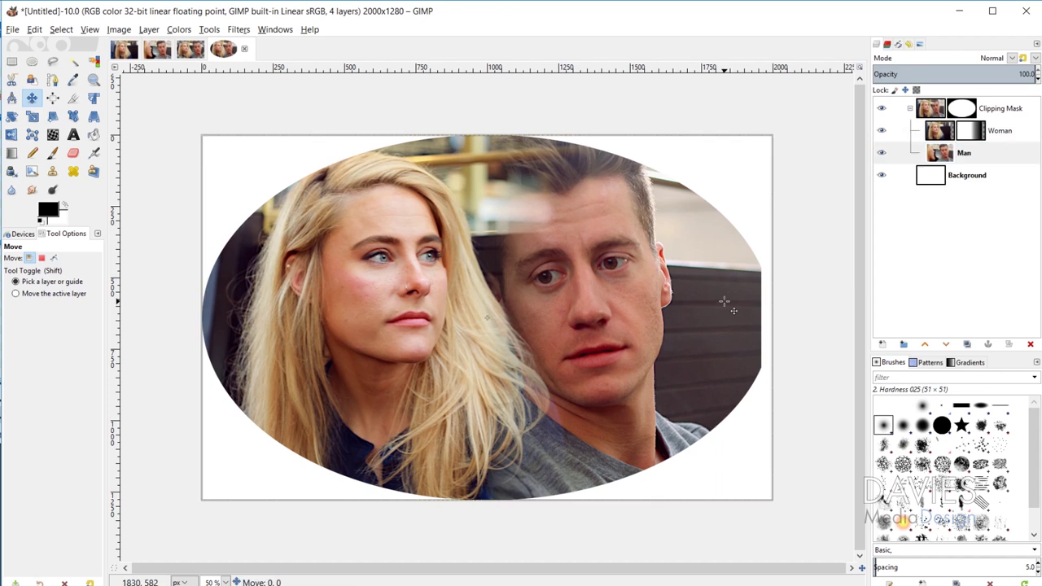
{"action": "left_click_drag", "start_coordinate": [723, 301], "coordinate": [769, 300]}
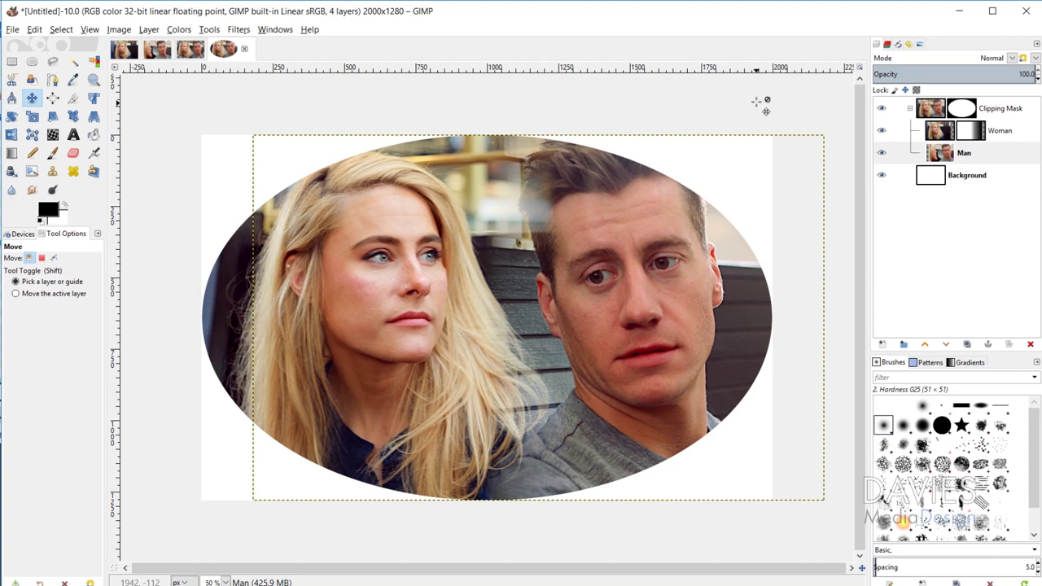
Hide the Background layer to inspect the area around the oval, and show it again.
{"action": "left_click", "coordinate": [883, 176]}
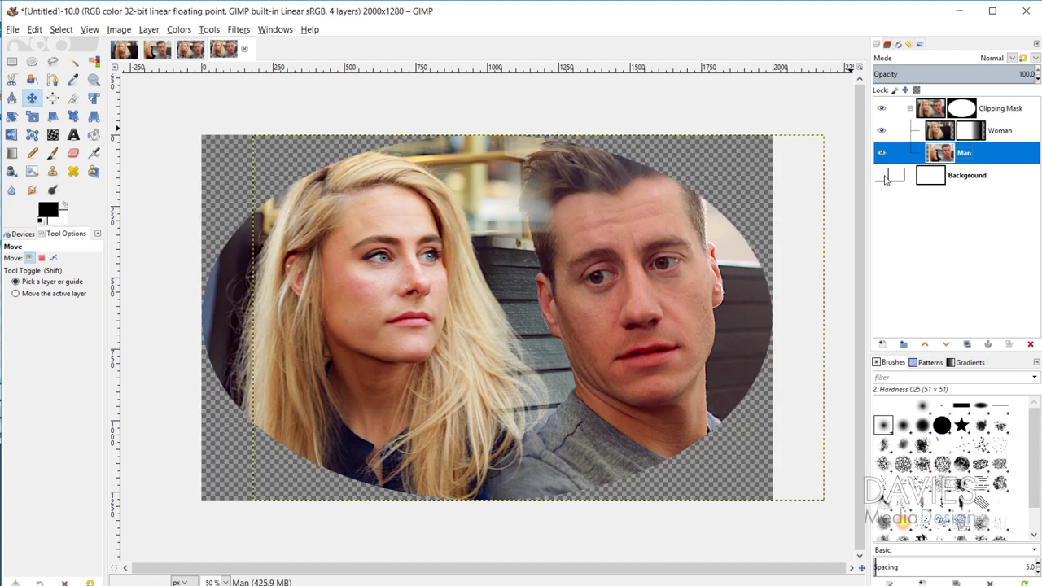
{"action": "left_click", "coordinate": [885, 177]}
{"action": "left_click", "coordinate": [884, 178]}
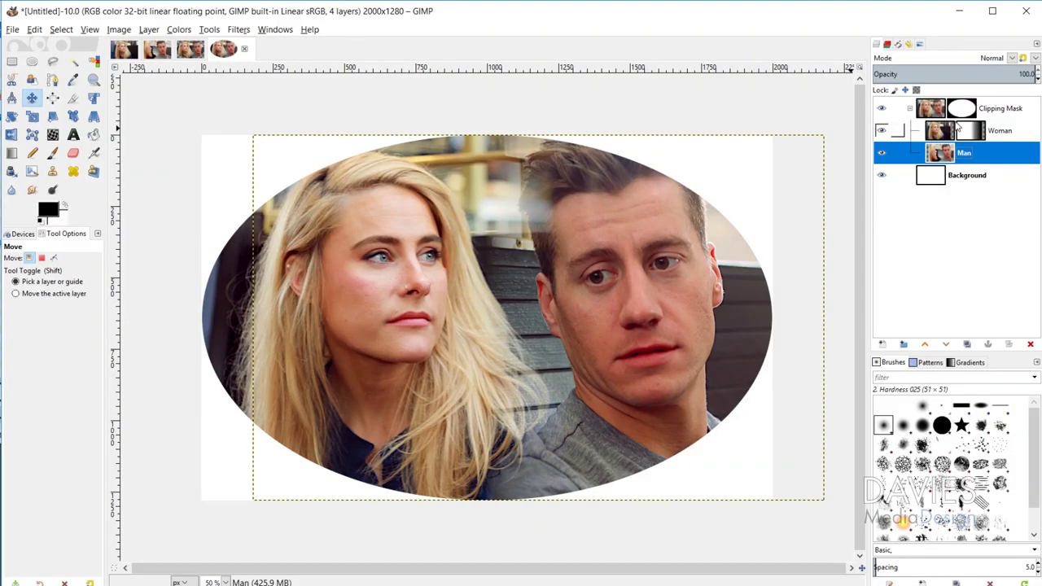
Display the Clipping Mask group's layer mask on the canvas to inspect it, and return to the normal image view.
{"action": "left_click", "coordinate": [962, 111]}
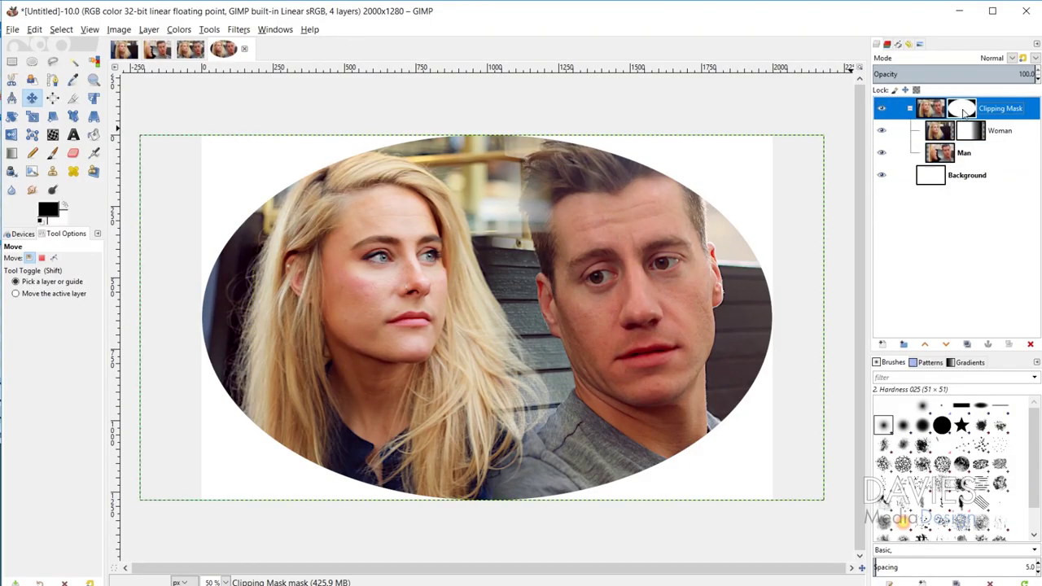
{"action": "right_click", "coordinate": [962, 114]}
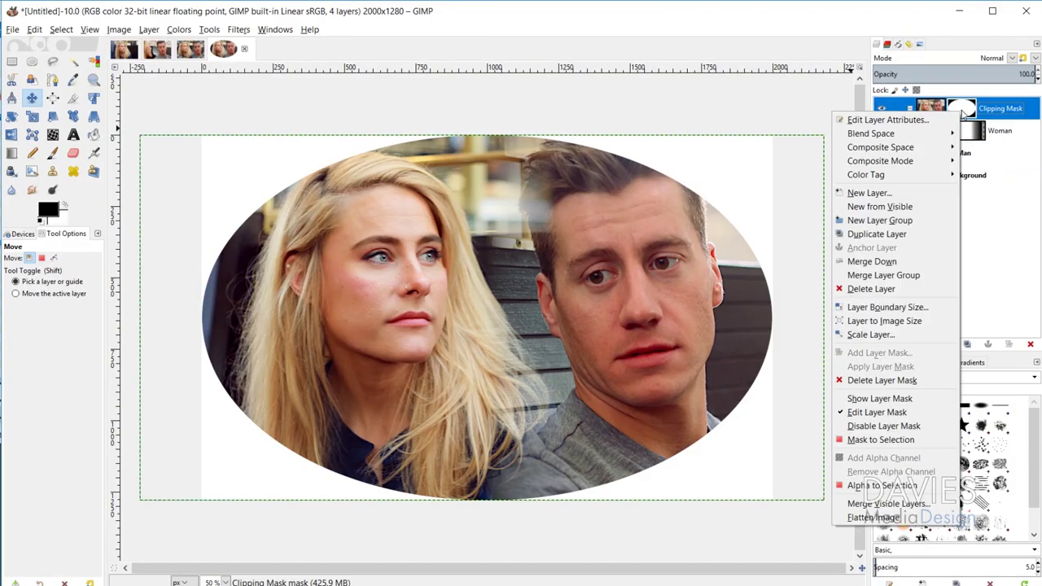
{"action": "left_click", "coordinate": [902, 399]}
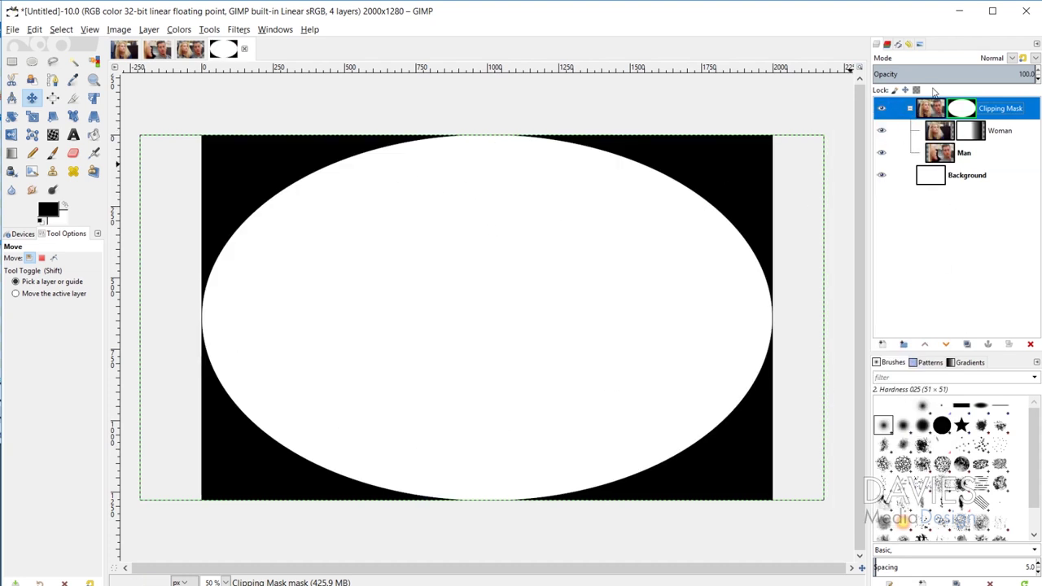
{"action": "right_click", "coordinate": [963, 114]}
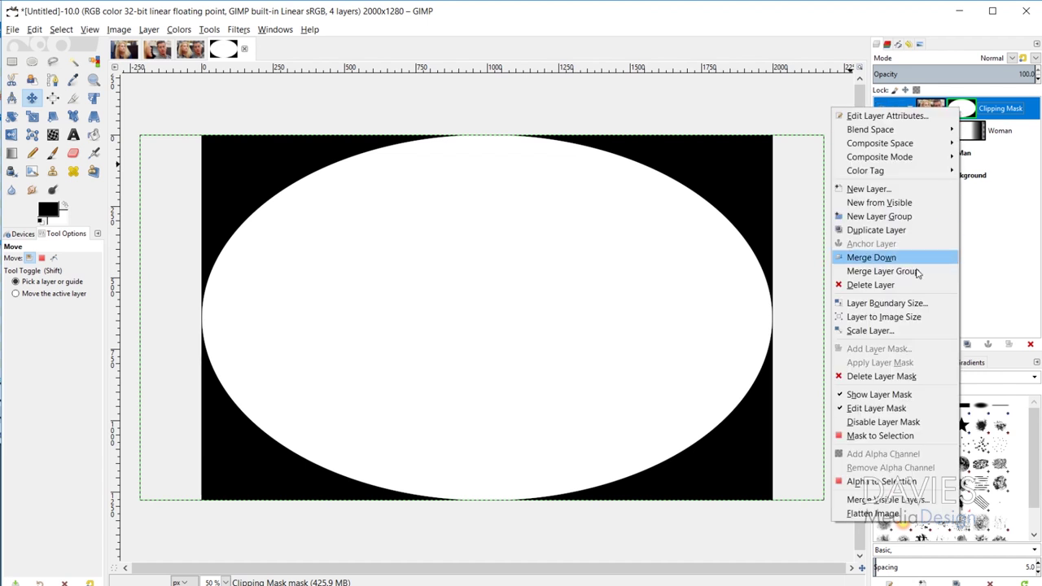
{"action": "left_click", "coordinate": [903, 398]}
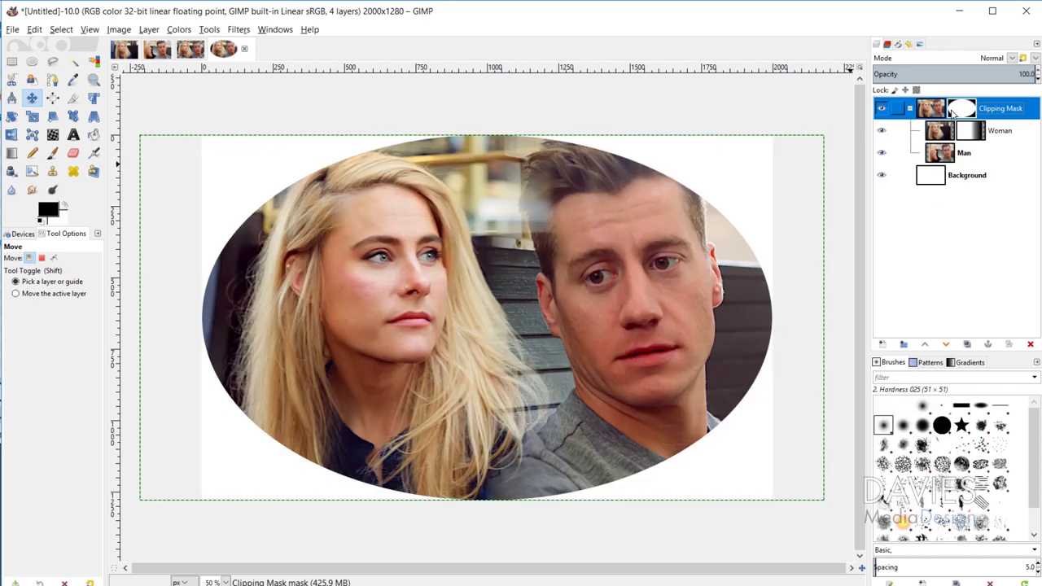
Disable the Clipping Mask group's layer mask and enable it again.
{"action": "right_click", "coordinate": [965, 114]}
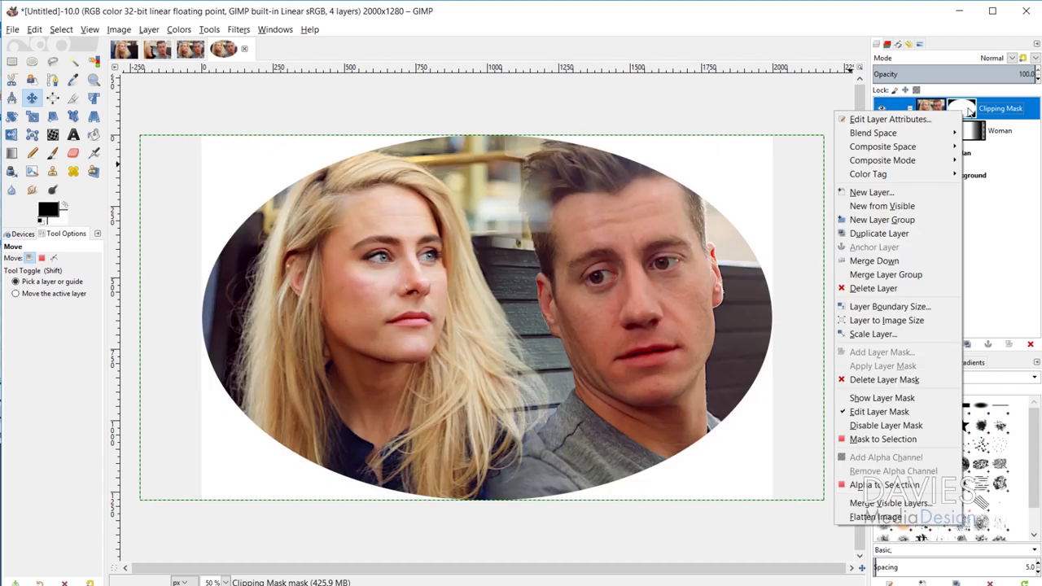
{"action": "left_click", "coordinate": [907, 426]}
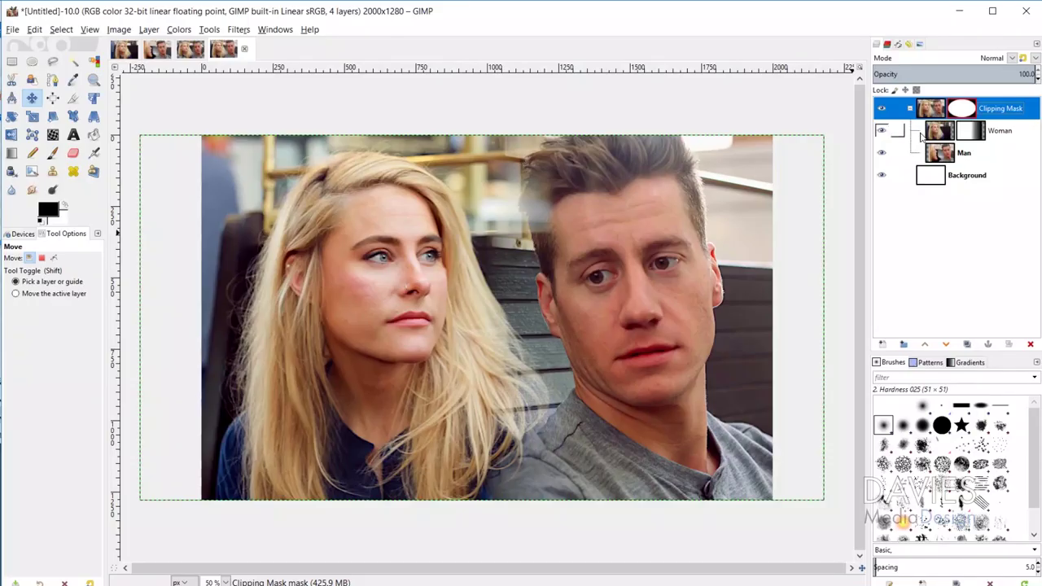
{"action": "right_click", "coordinate": [960, 113]}
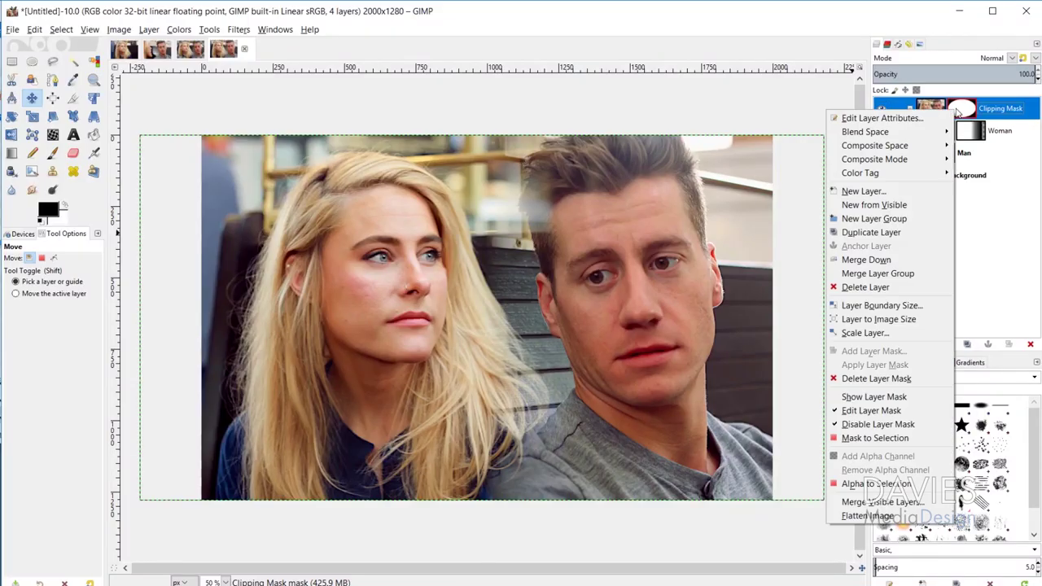
{"action": "left_click", "coordinate": [899, 430]}
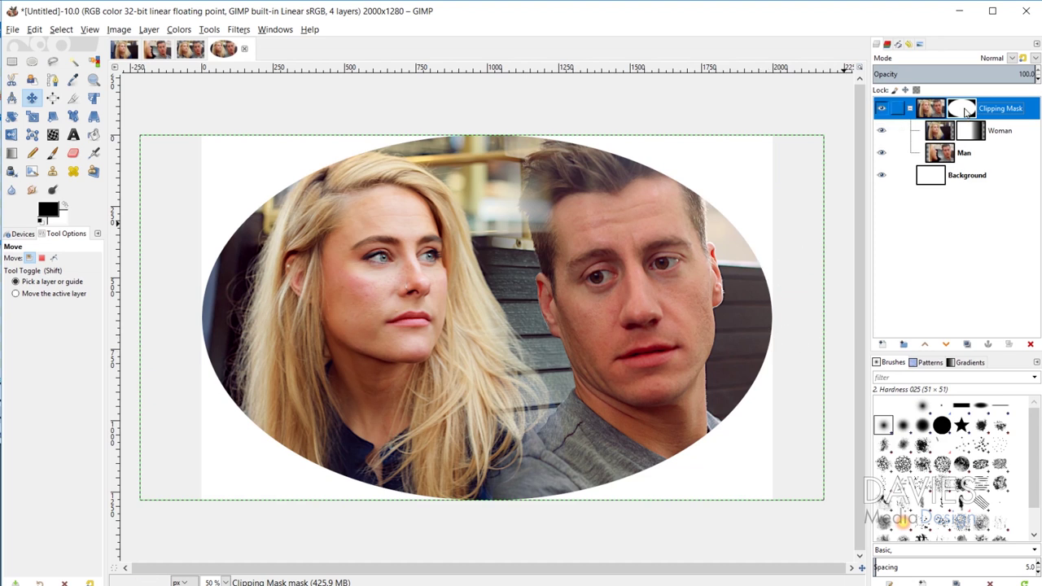
Delete the Clipping Mask group's layer mask and undo the deletion.
{"action": "right_click", "coordinate": [965, 109]}
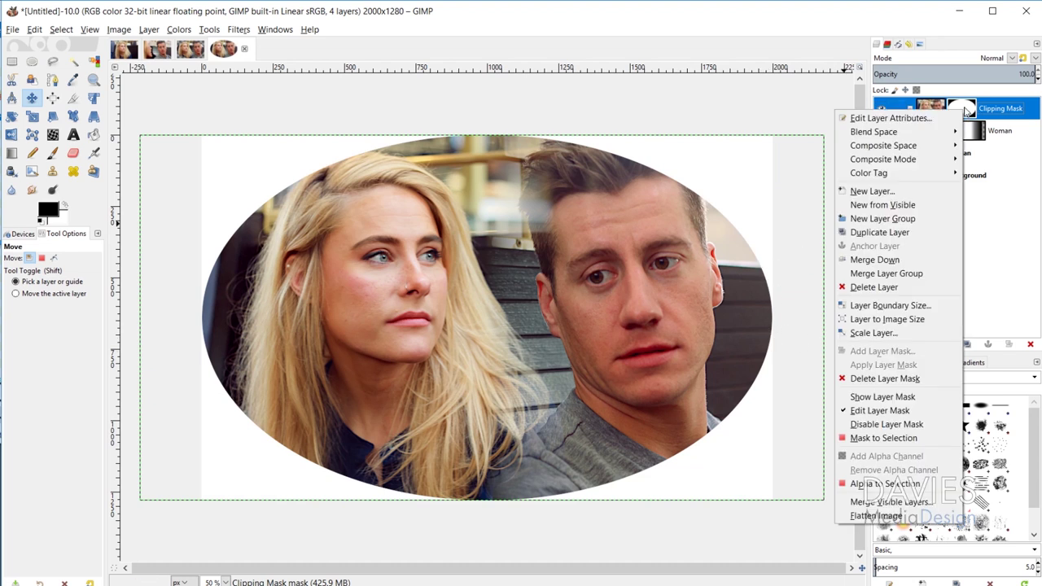
{"action": "left_click", "coordinate": [884, 378]}
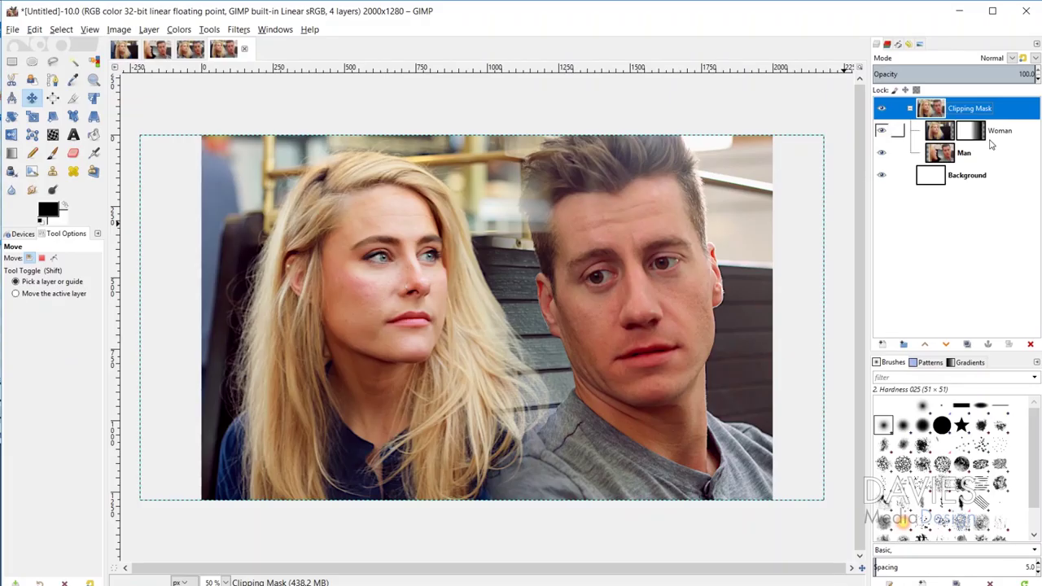
{"action": "key", "text": "ctrl+z"}
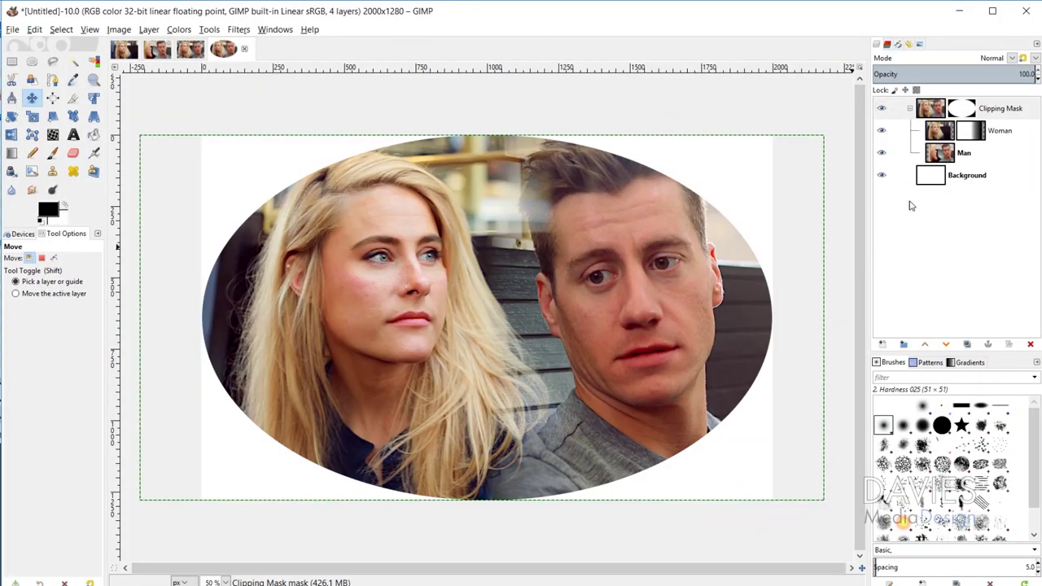
Hide the Background layer and start an image export to Edited Photos with the name Clipping Mask Composition.
{"action": "left_click", "coordinate": [881, 176]}
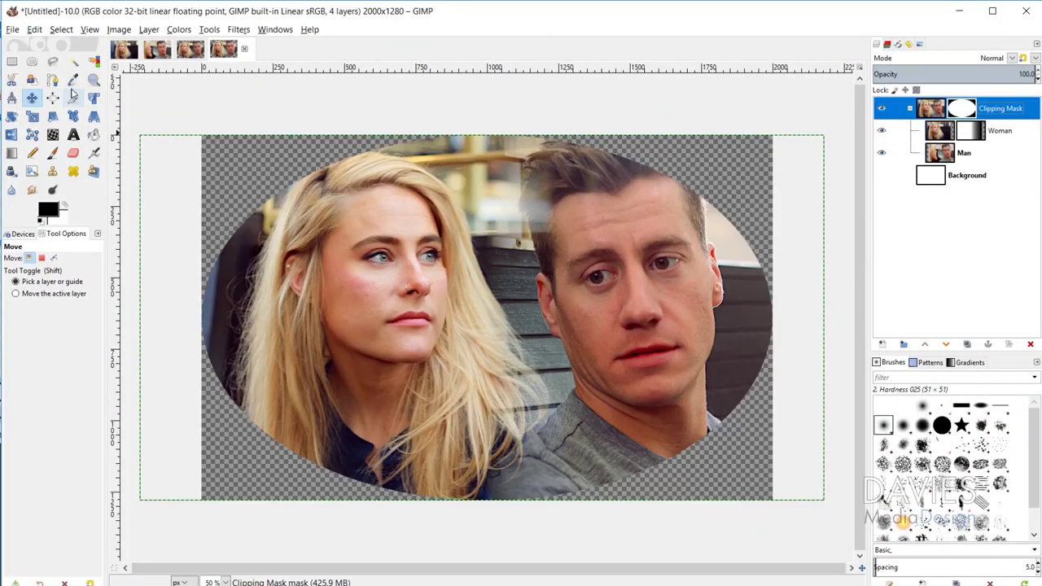
{"action": "left_click", "coordinate": [19, 31]}
{"action": "left_click", "coordinate": [48, 197]}
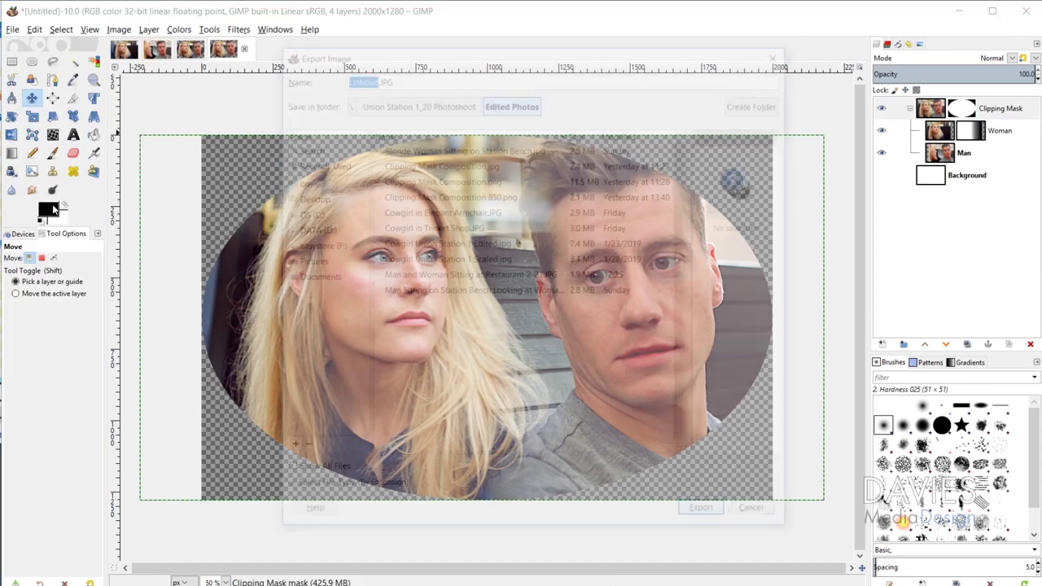
{"action": "type", "text": "Clippin"}
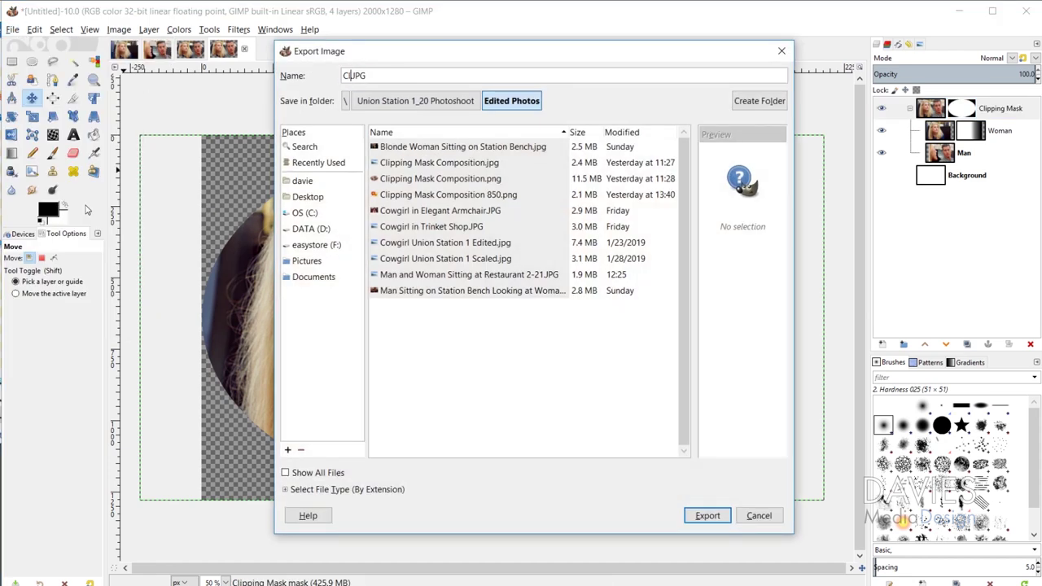
{"action": "type", "text": "g Mask Compositio"}
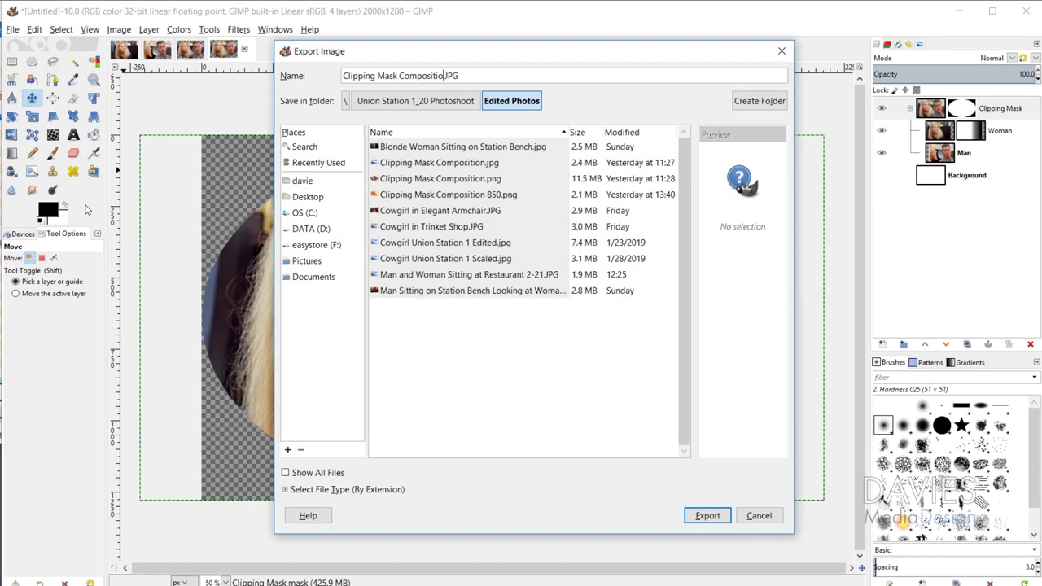
{"action": "type", "text": "n"}
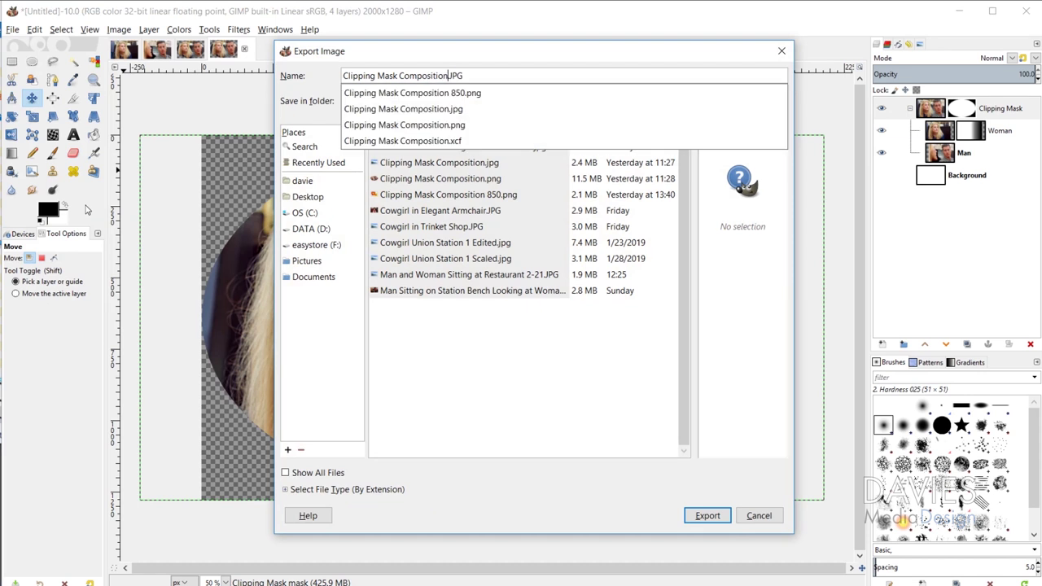
{"action": "key", "text": "Escape"}
Choose PNG image as the export file type and export, replacing the existing Clipping Mask Composition.png and keeping the offered PNG options.
{"action": "left_click", "coordinate": [366, 492]}
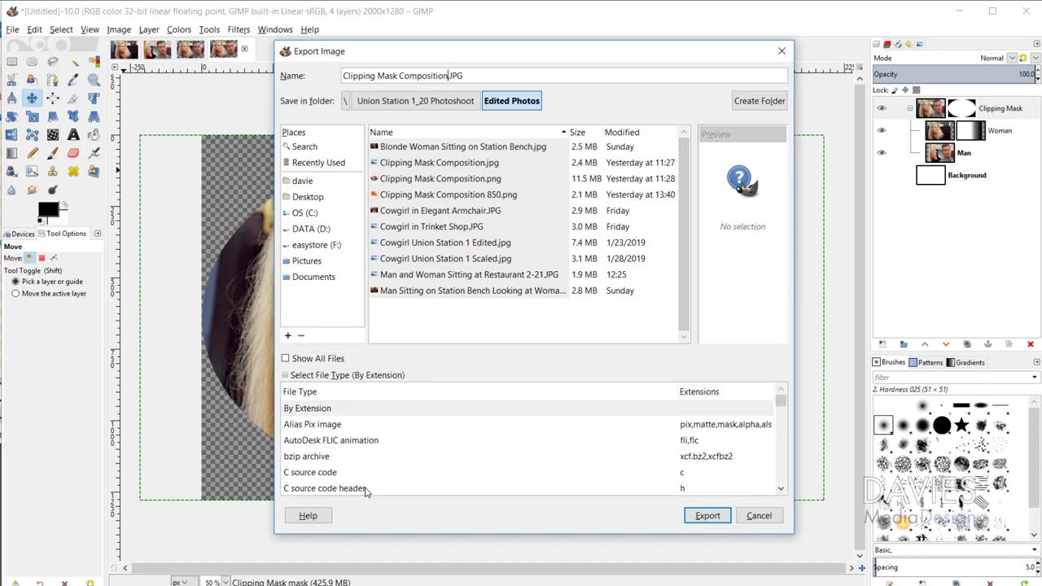
{"action": "scroll", "coordinate": [393, 457], "scroll_direction": "down", "scroll_amount": 5}
{"action": "scroll", "coordinate": [306, 481], "scroll_direction": "down", "scroll_amount": 1}
{"action": "left_click", "coordinate": [308, 461]}
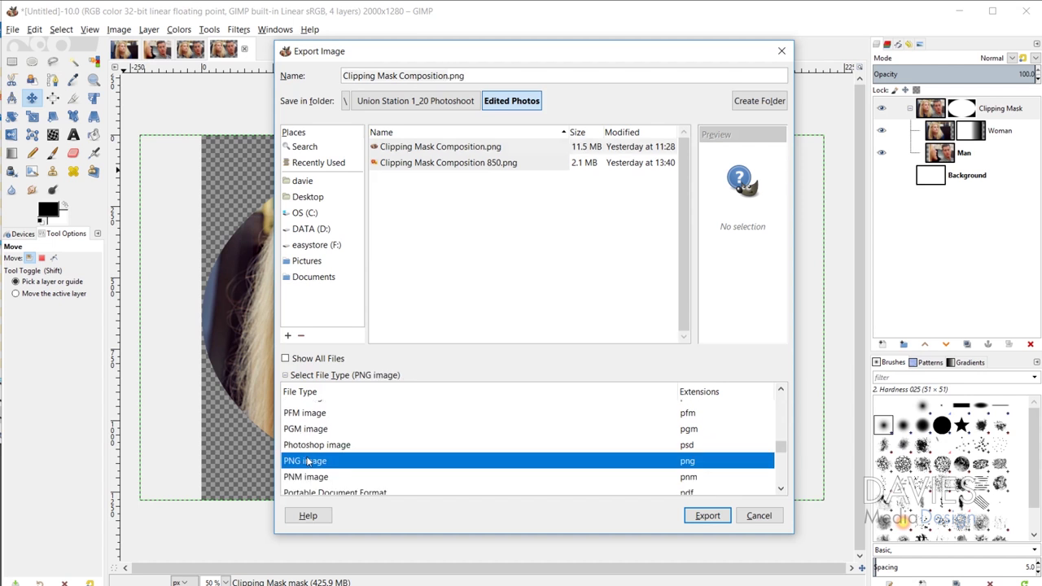
{"action": "left_click", "coordinate": [707, 515]}
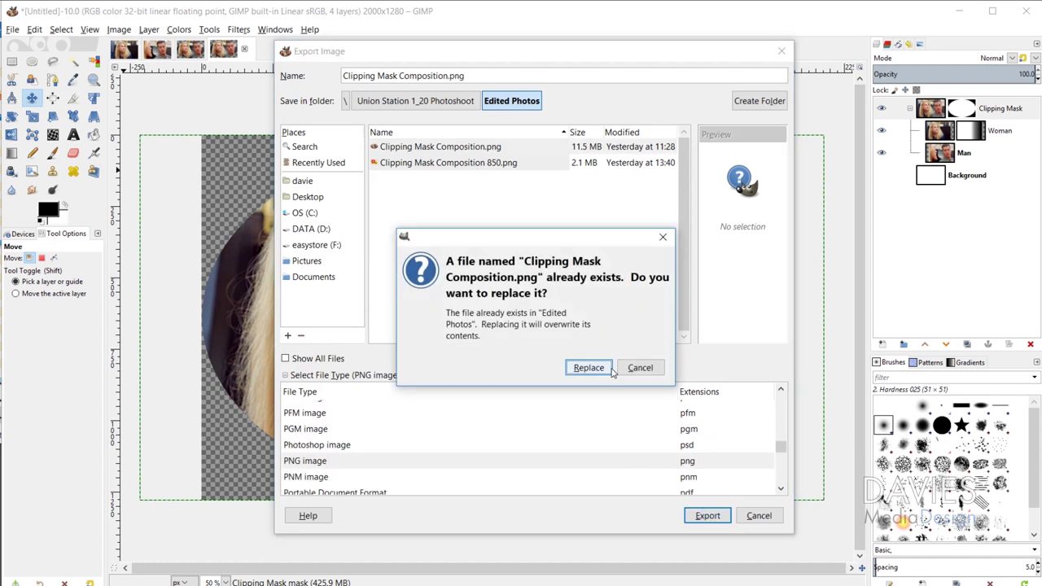
{"action": "left_click", "coordinate": [590, 368]}
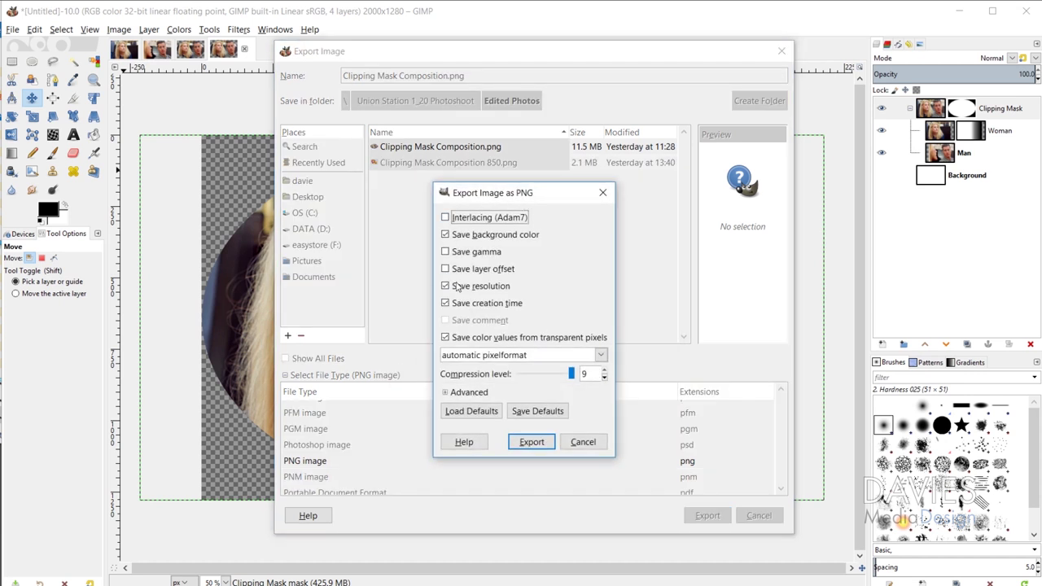
{"action": "left_click", "coordinate": [545, 446]}
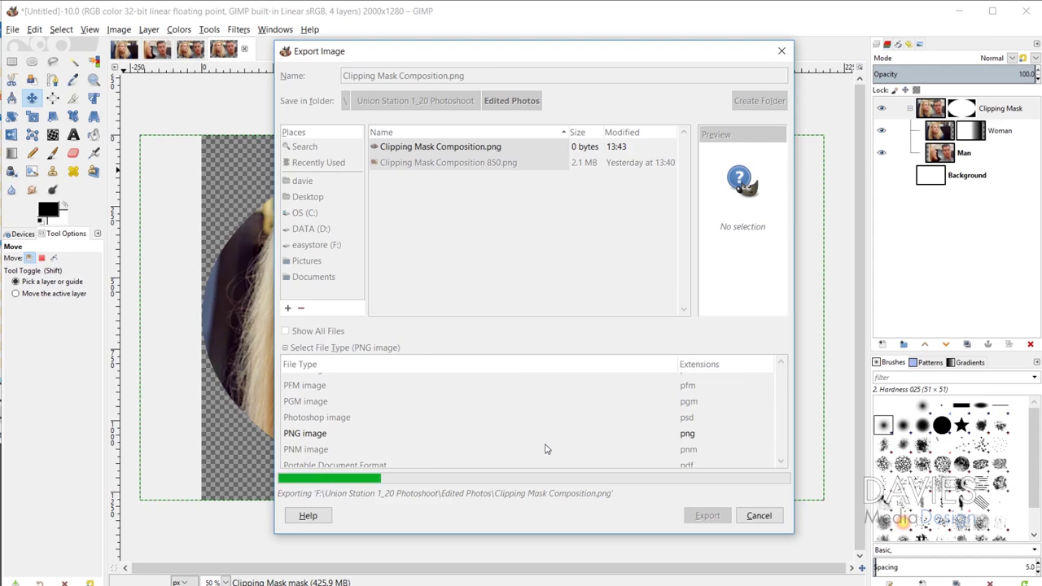